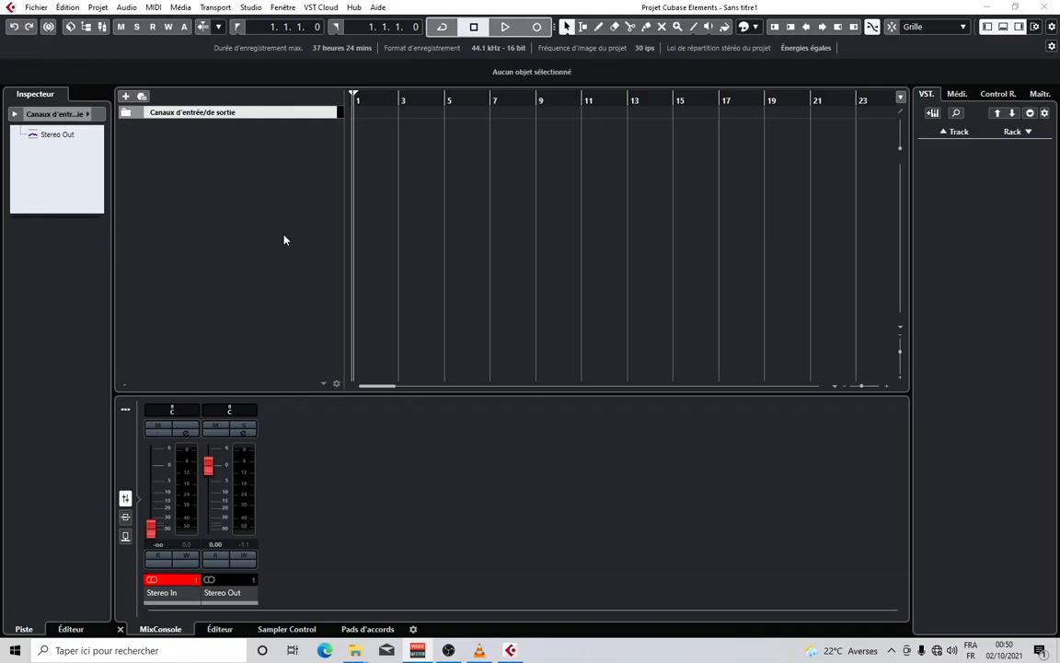
# Open the studio configuration's audio system settings and review the ASIO drivers on offer, keeping Voicemeeter Virtual ASIO
pyautogui.click(251, 8)
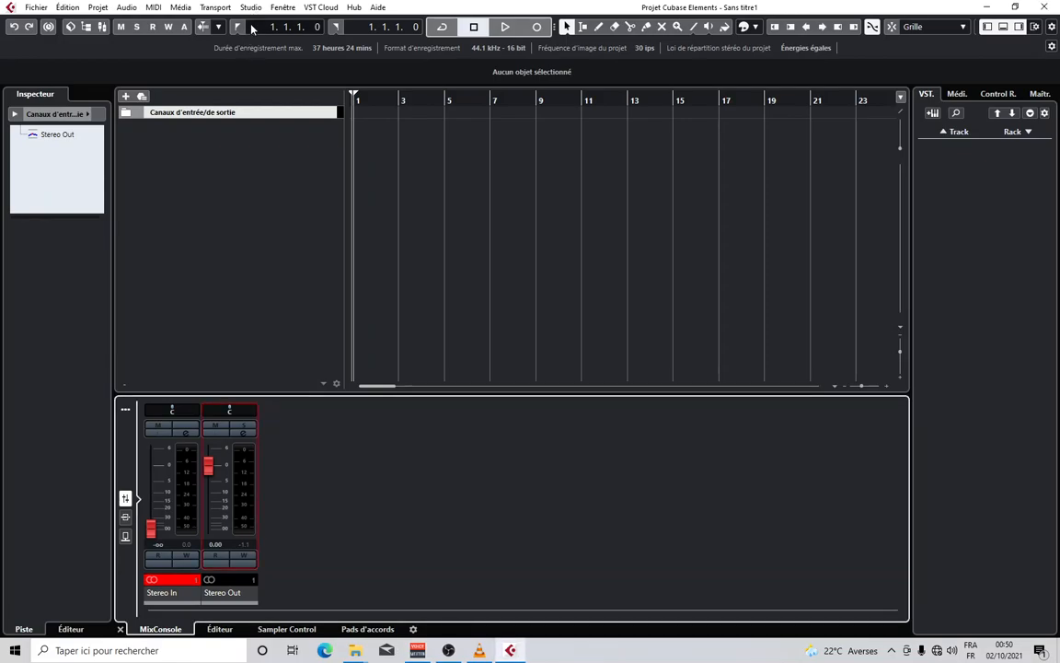
pyautogui.click(251, 8)
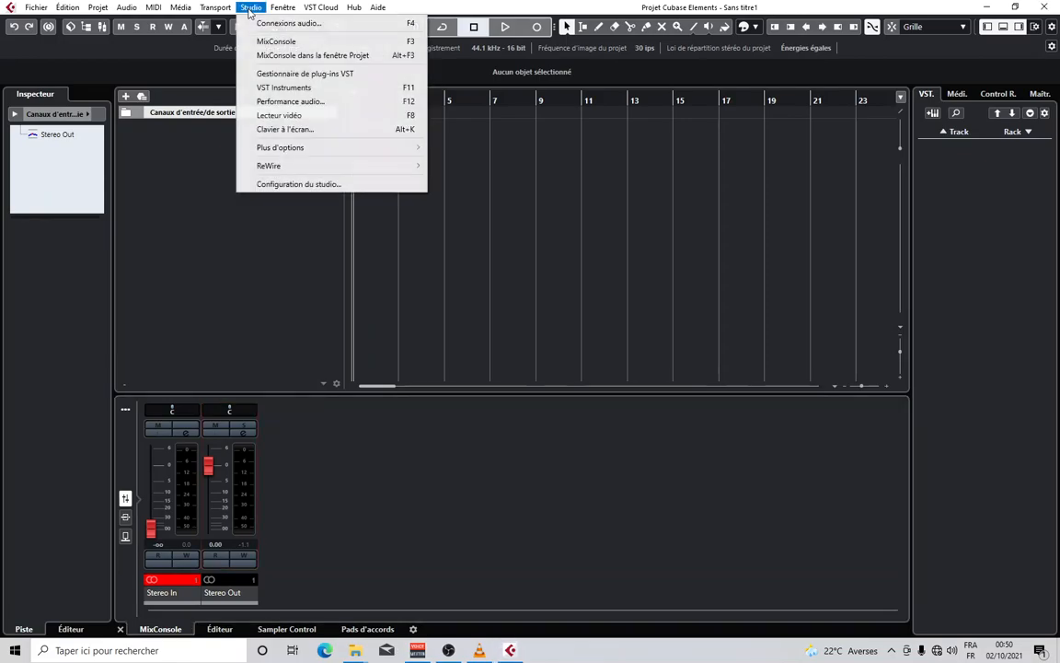
pyautogui.click(282, 185)
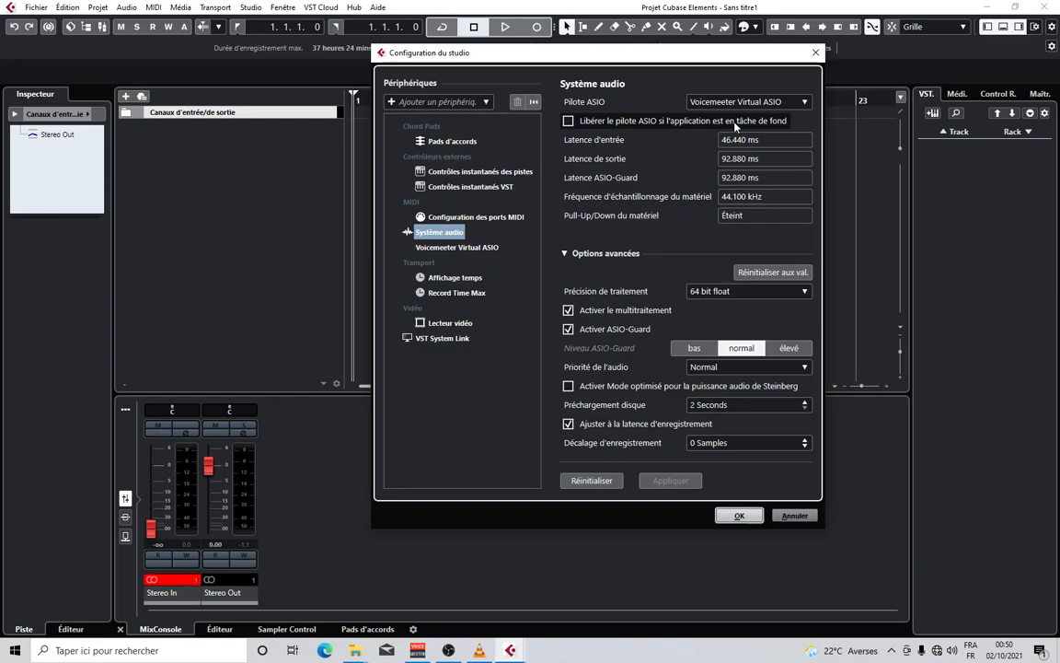
pyautogui.click(805, 102)
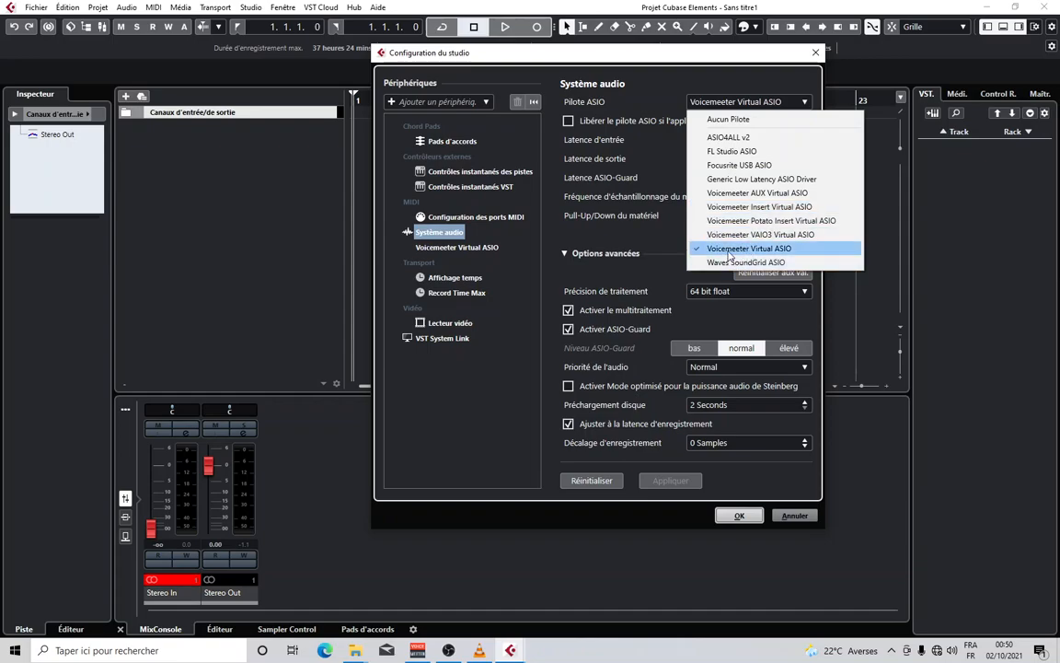
pyautogui.click(798, 82)
# Switch to Voicemeeter to look at its input and output levels, and move its window clear of the studio configuration
pyautogui.click(417, 650)
pyautogui.moveTo(592, 123); pyautogui.dragTo(472, 125)
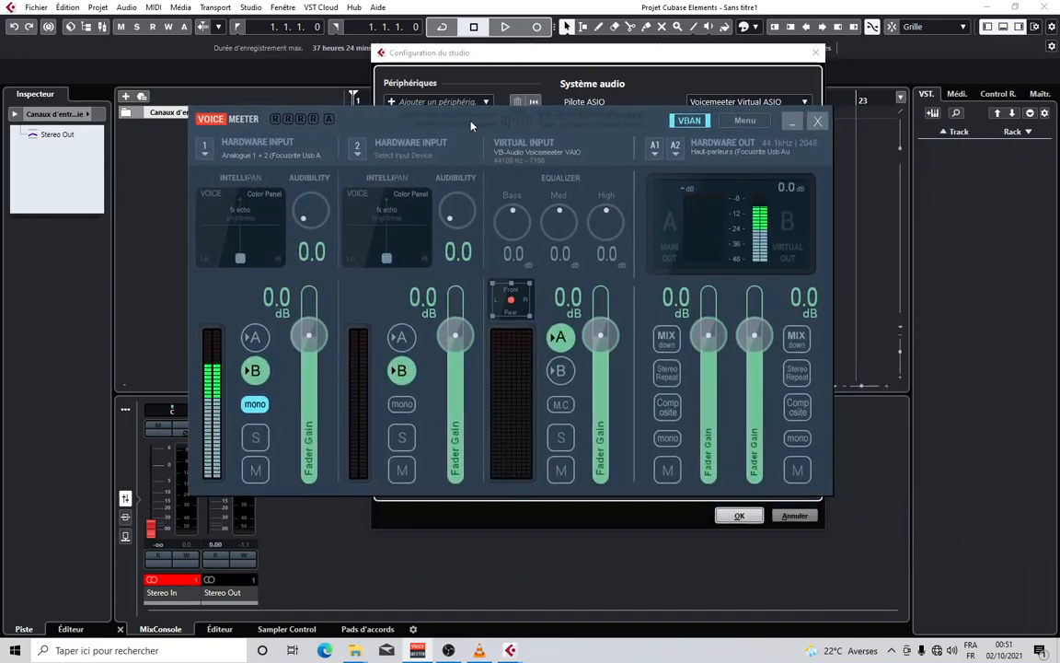
pyautogui.moveTo(449, 126); pyautogui.dragTo(1059, 129)
pyautogui.moveTo(1059, 283); pyautogui.dragTo(1059, 158)
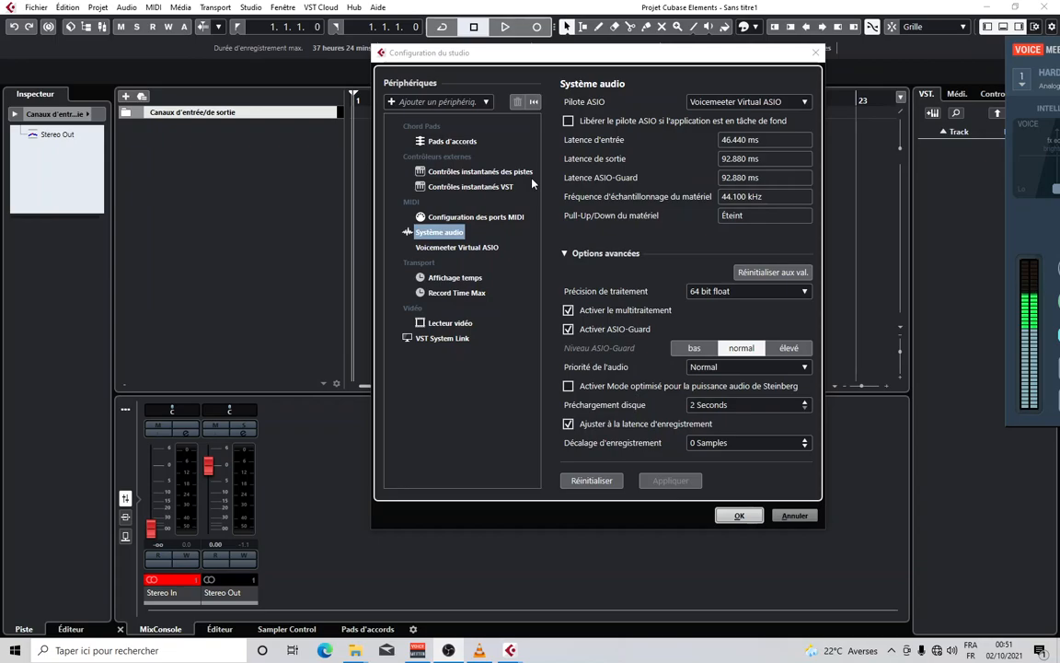
# Keep the processing precision at 64 bit float and confirm the studio configuration
pyautogui.click(584, 60)
pyautogui.moveTo(585, 61); pyautogui.dragTo(535, 48)
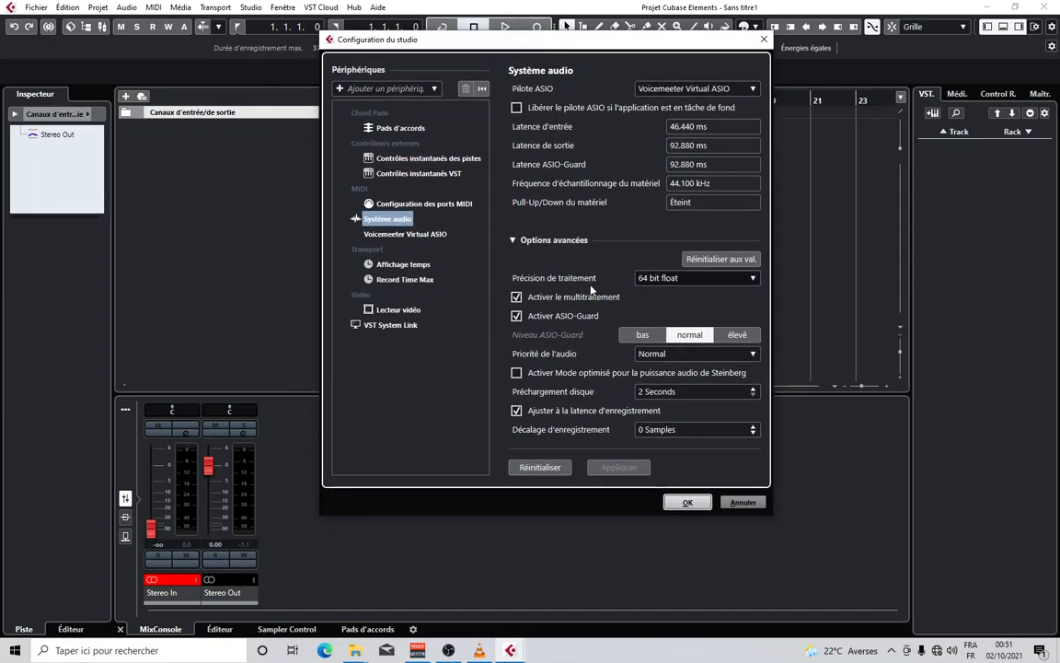
pyautogui.click(659, 278)
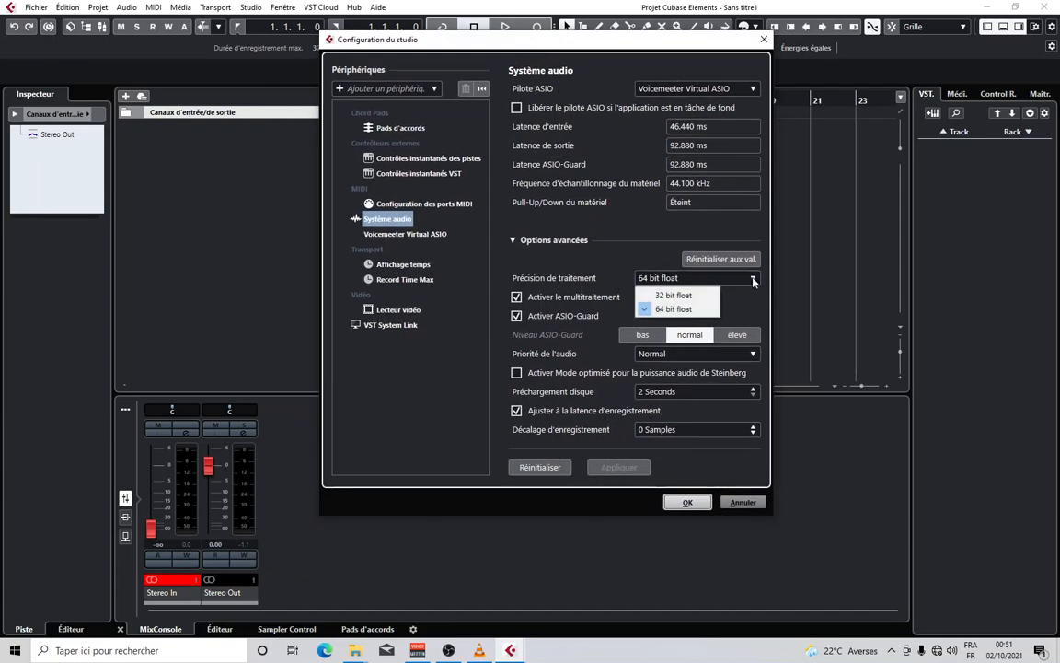
pyautogui.click(669, 310)
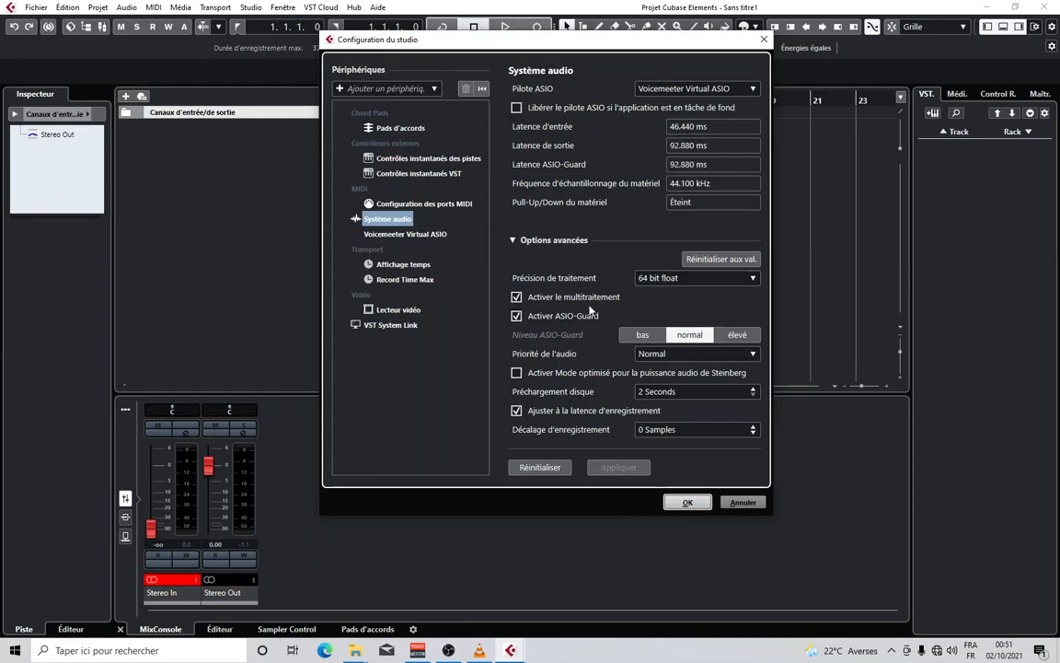
pyautogui.click(687, 503)
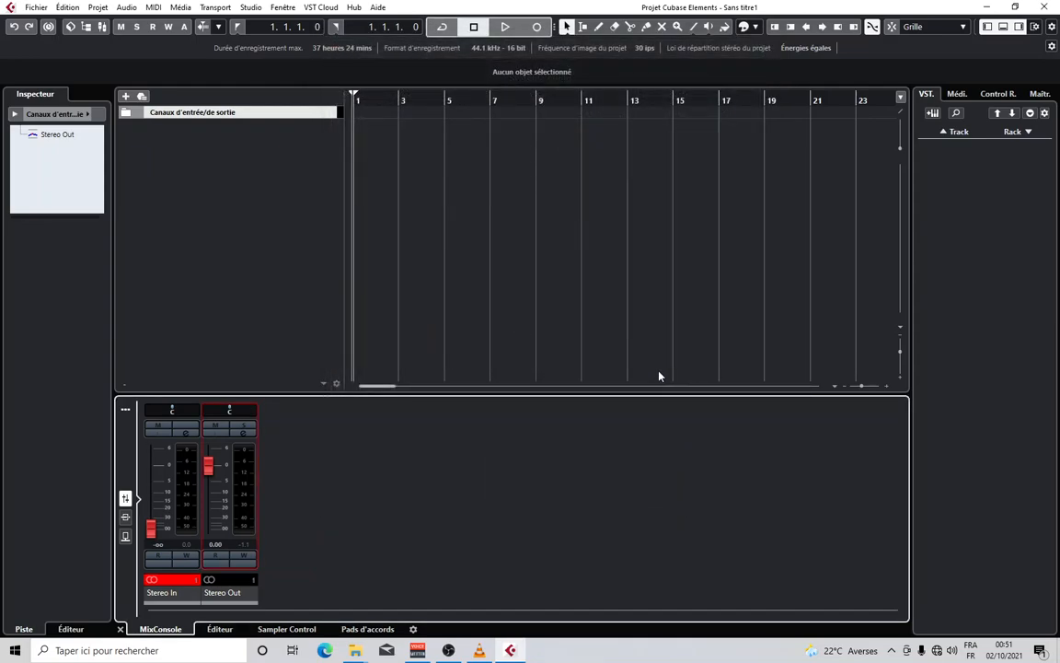
# Raise the Stereo In channel's fader to 0.00 and leave that channel selected
pyautogui.moveTo(151, 527); pyautogui.dragTo(138, 477)
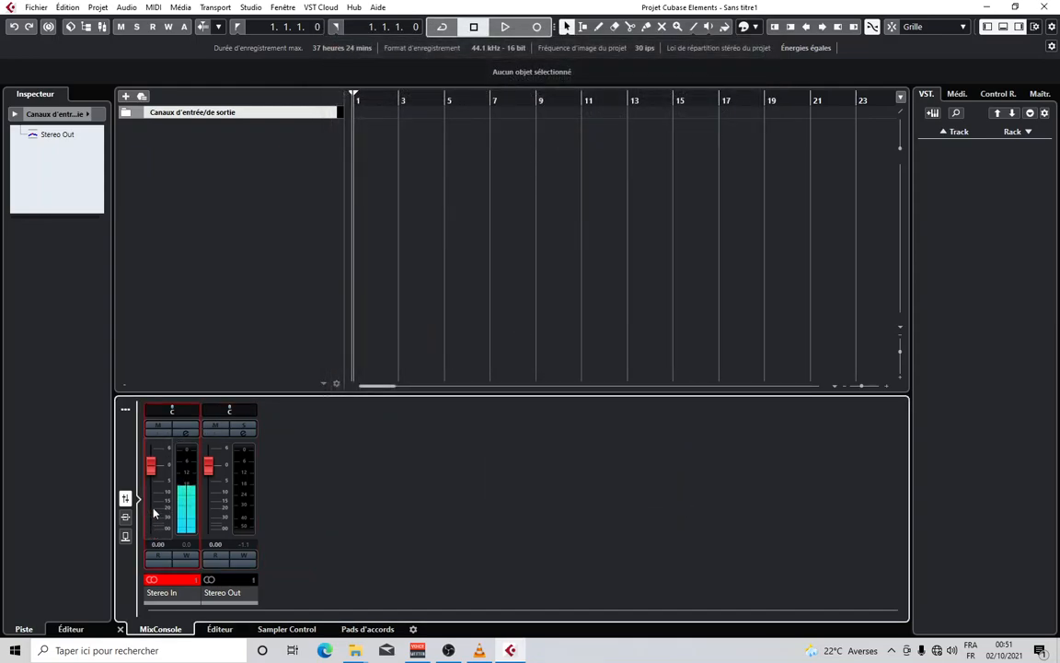
pyautogui.click(235, 463)
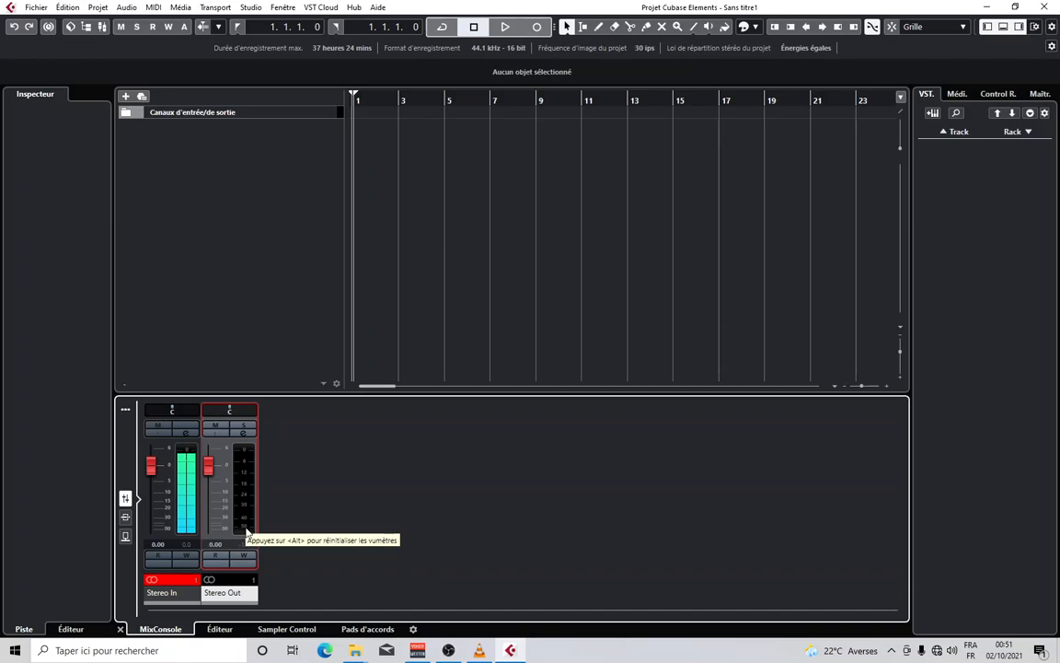
pyautogui.click(185, 499)
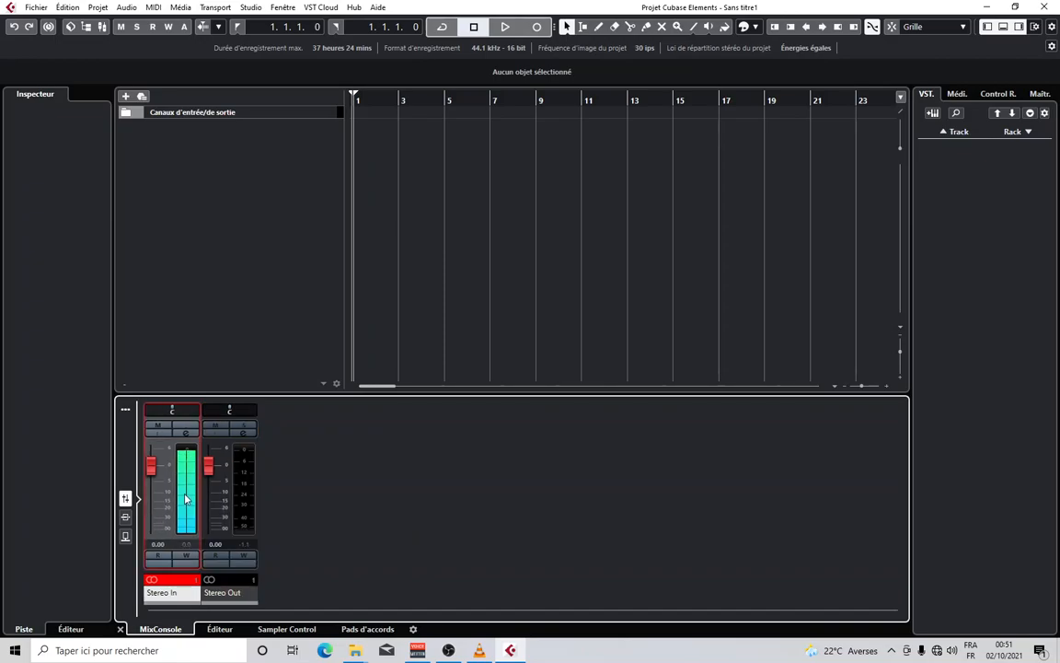
# Reopen the studio configuration, review the Voicemeeter ASIO driver variants again and accept Voicemeeter Virtual ASIO unchanged
pyautogui.click(251, 7)
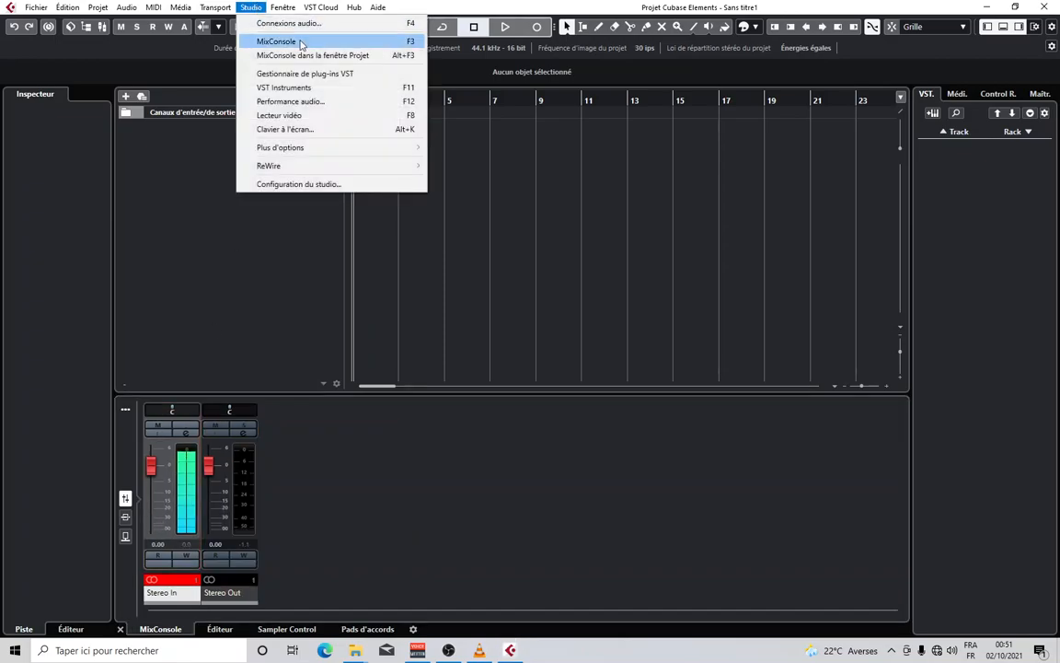
pyautogui.click(304, 185)
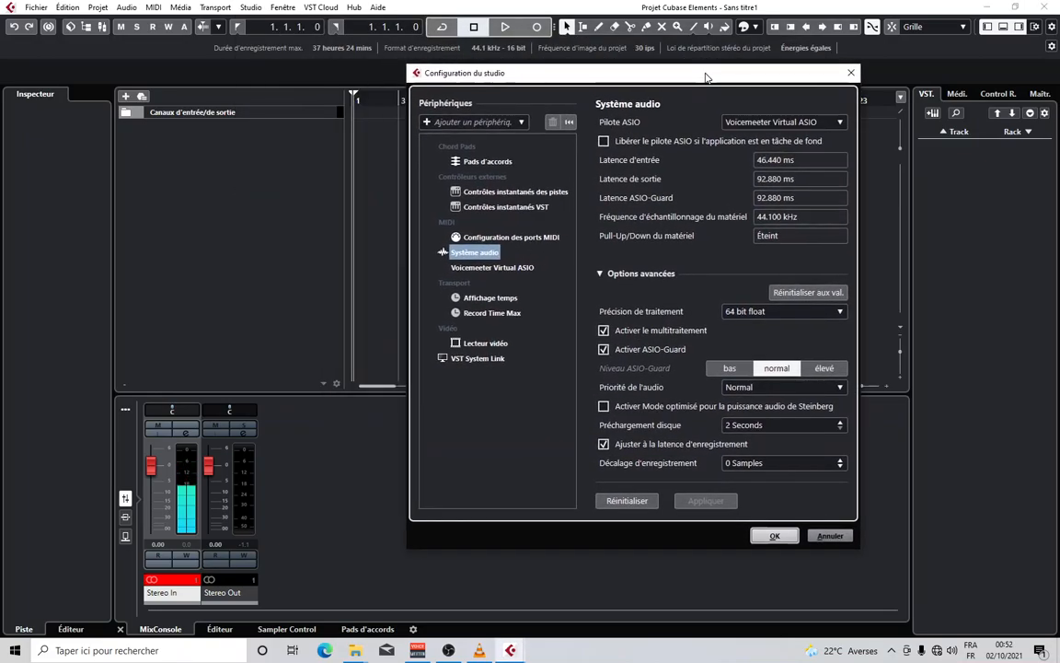
pyautogui.click(826, 122)
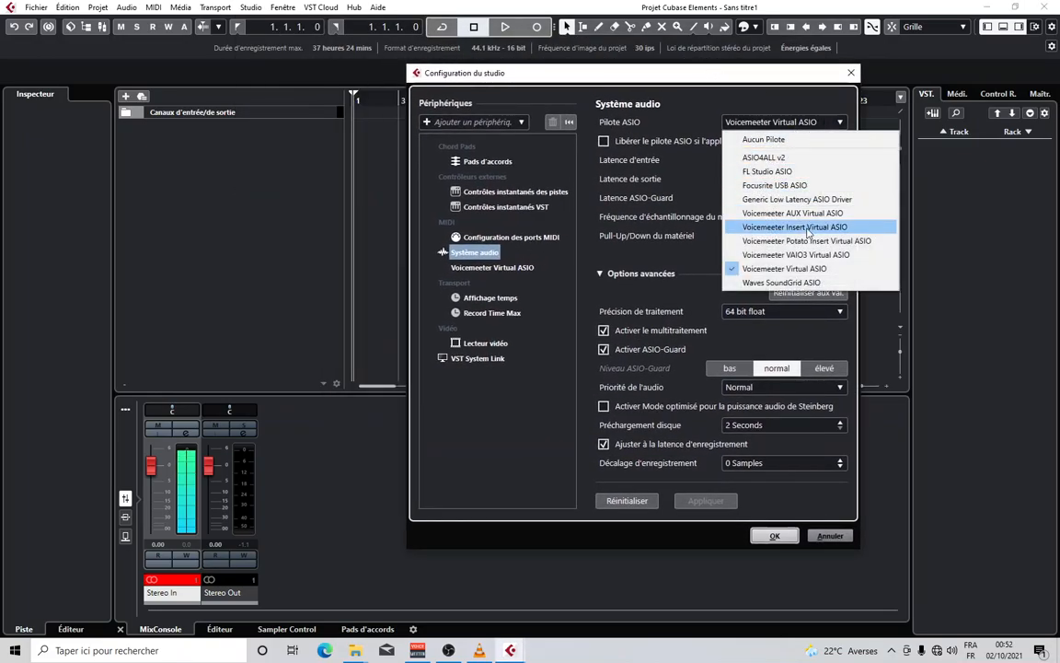
pyautogui.click(740, 101)
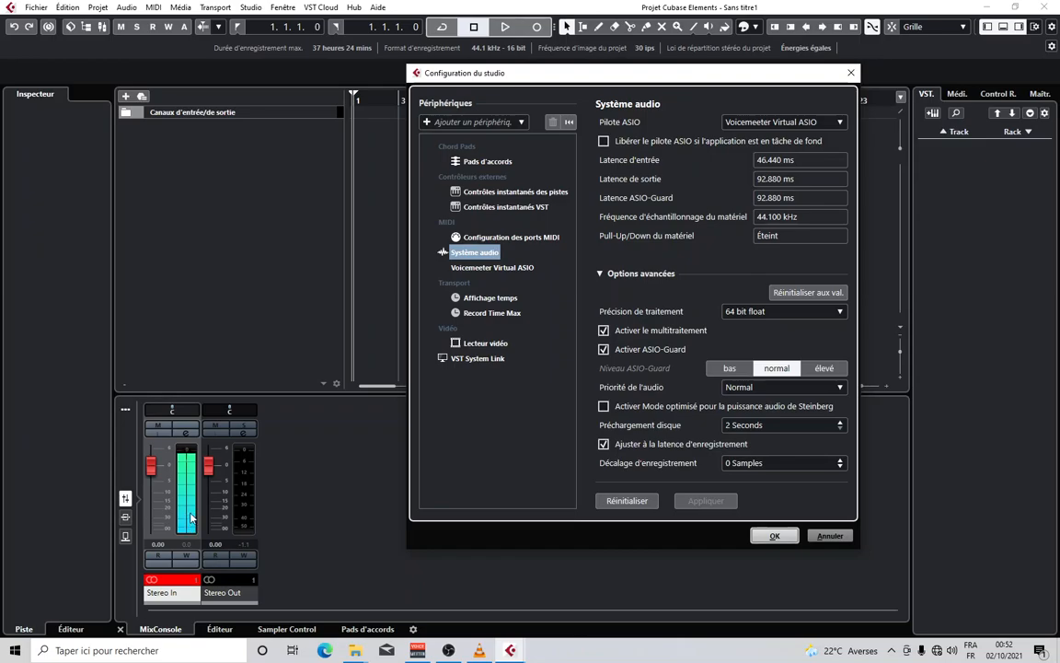
pyautogui.moveTo(1059, 57); pyautogui.dragTo(1059, 184)
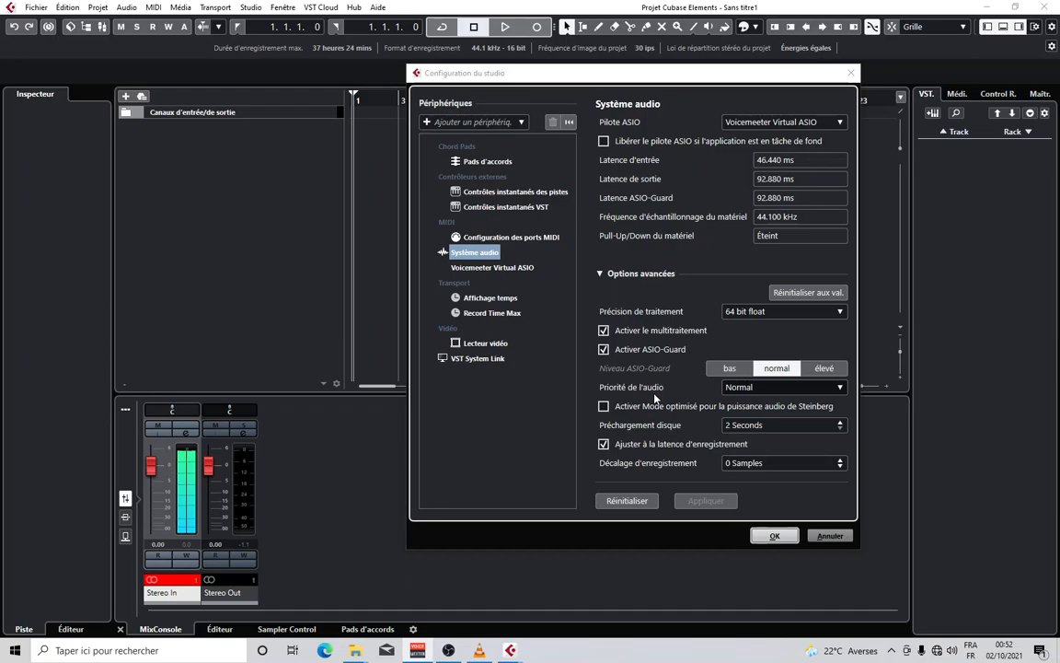
pyautogui.click(773, 536)
# Add a stereo audio track named VOCAL, routed from Stereo In to Stereo Out, and record a short take on it
pyautogui.click(199, 155)
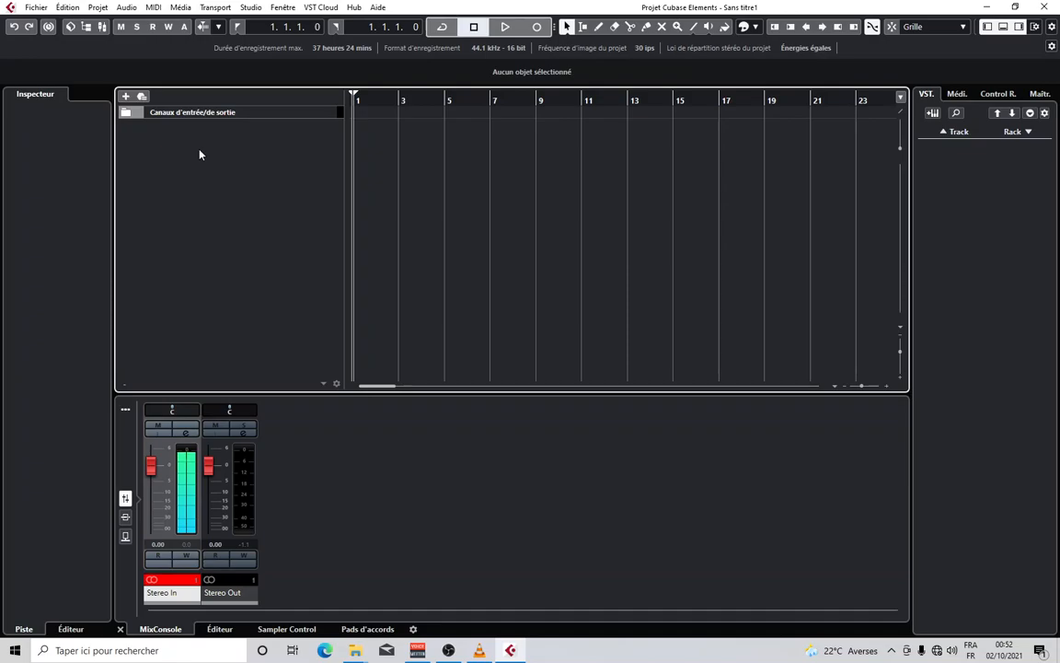
pyautogui.rightClick(180, 132)
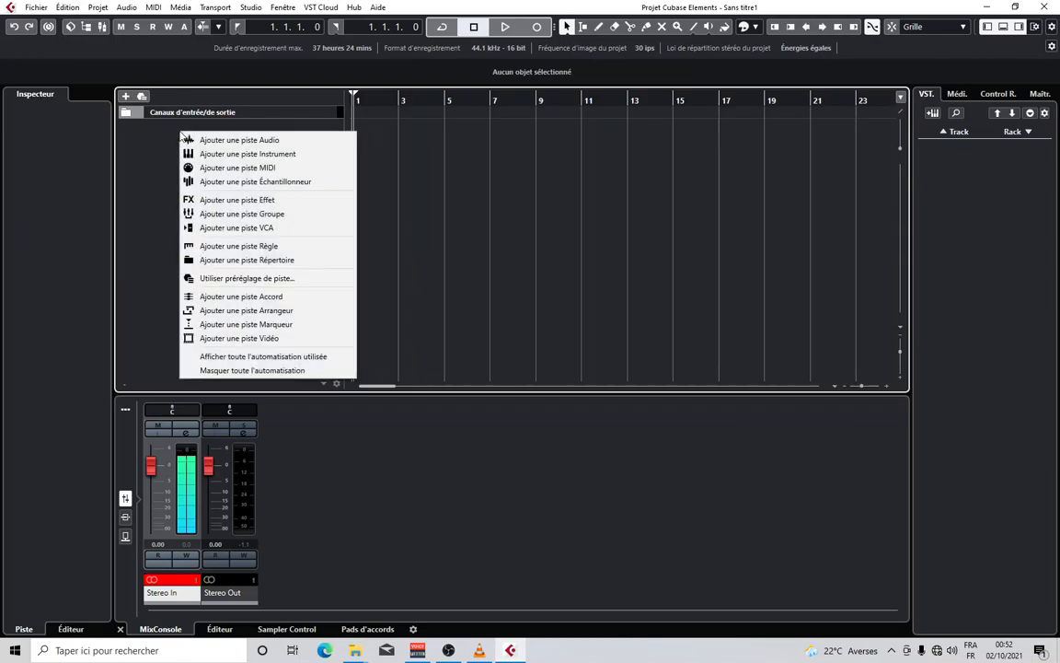
pyautogui.click(238, 140)
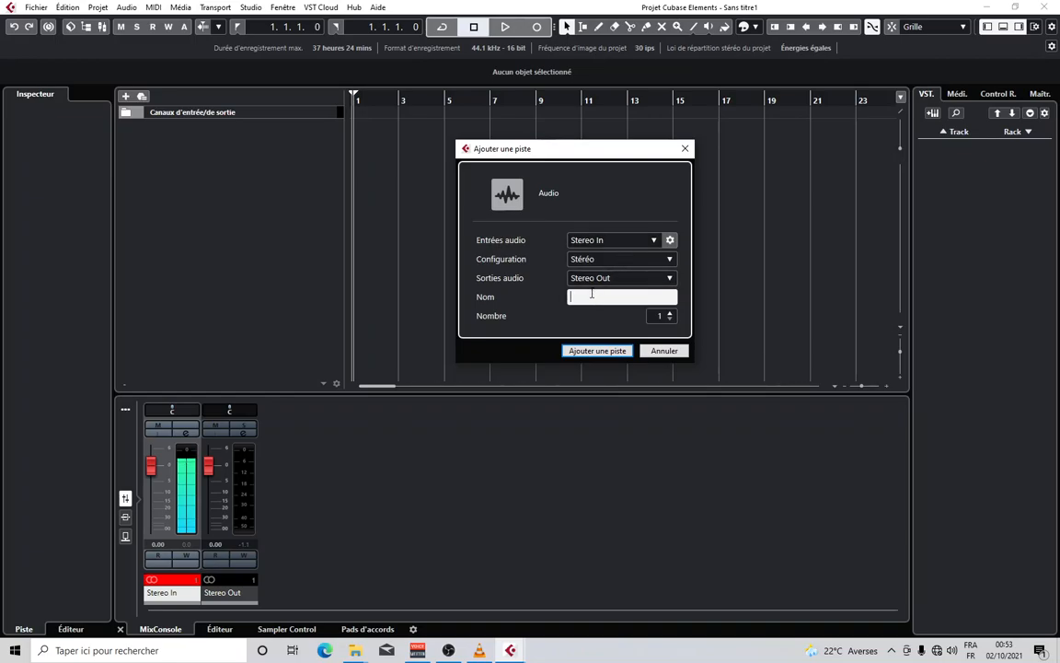
pyautogui.write('OCAL')
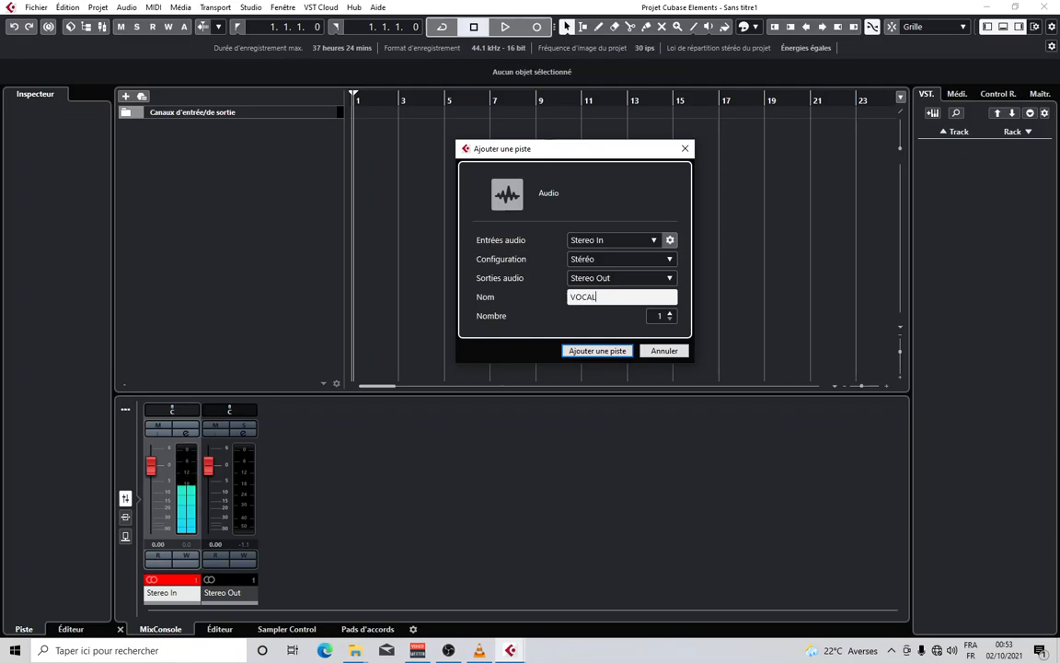
pyautogui.click(608, 352)
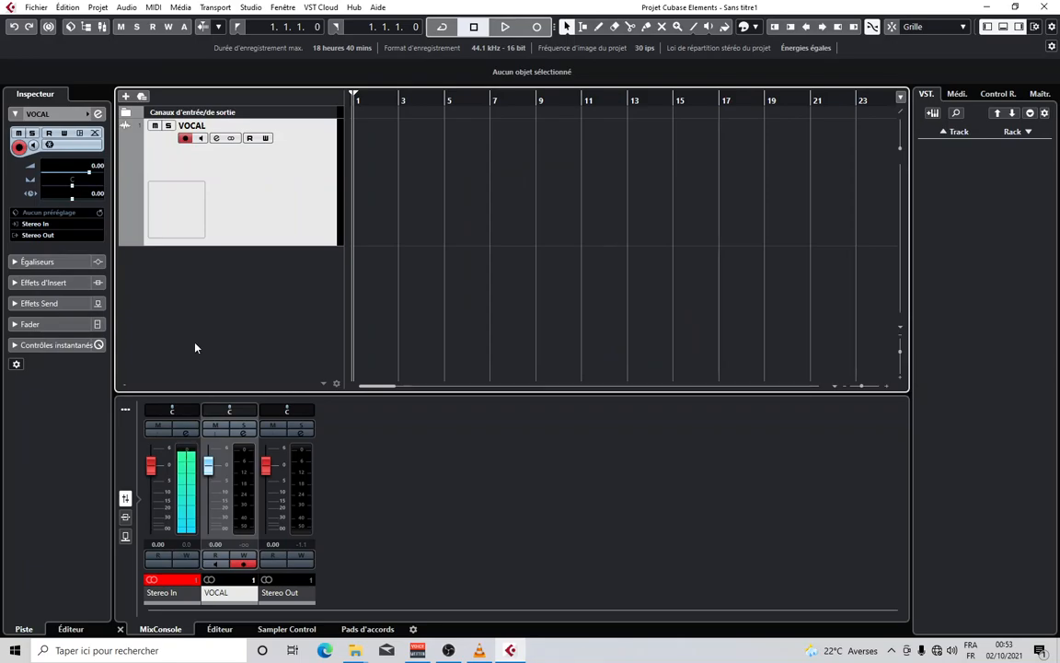
pyautogui.click(537, 28)
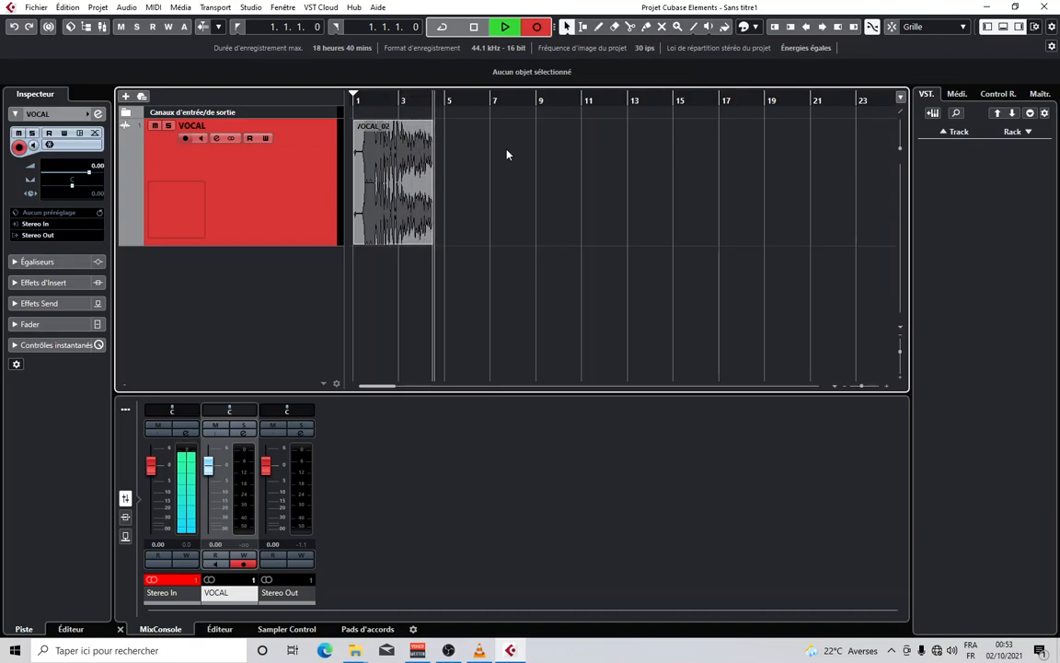
pyautogui.press('space')
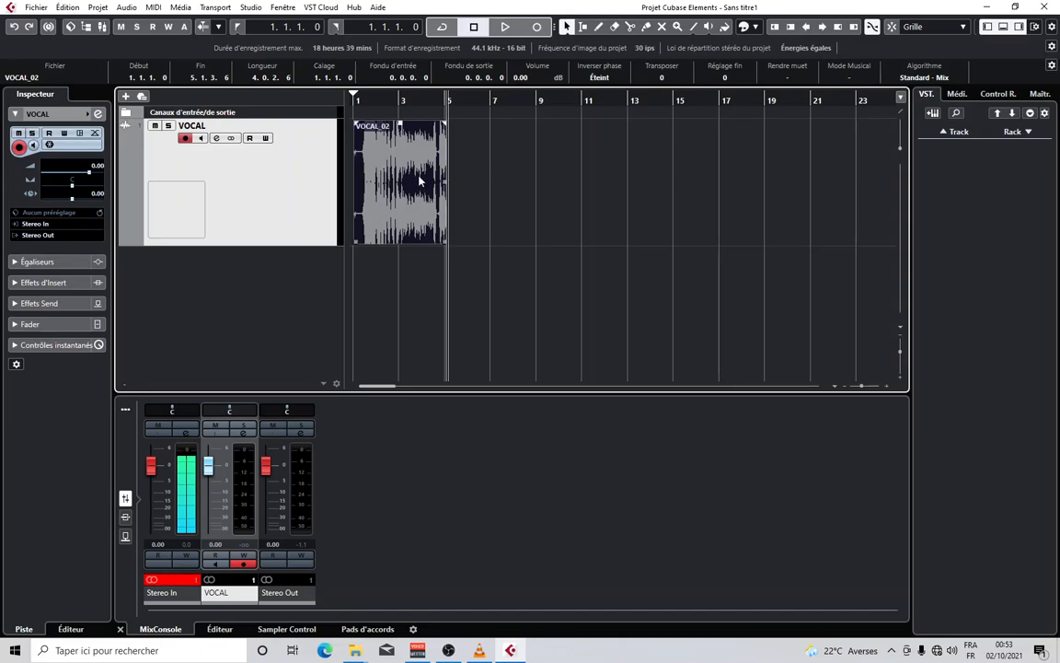
# Delete the recorded take and remove the VOCAL track
pyautogui.press('Delete')
pyautogui.rightClick(253, 187)
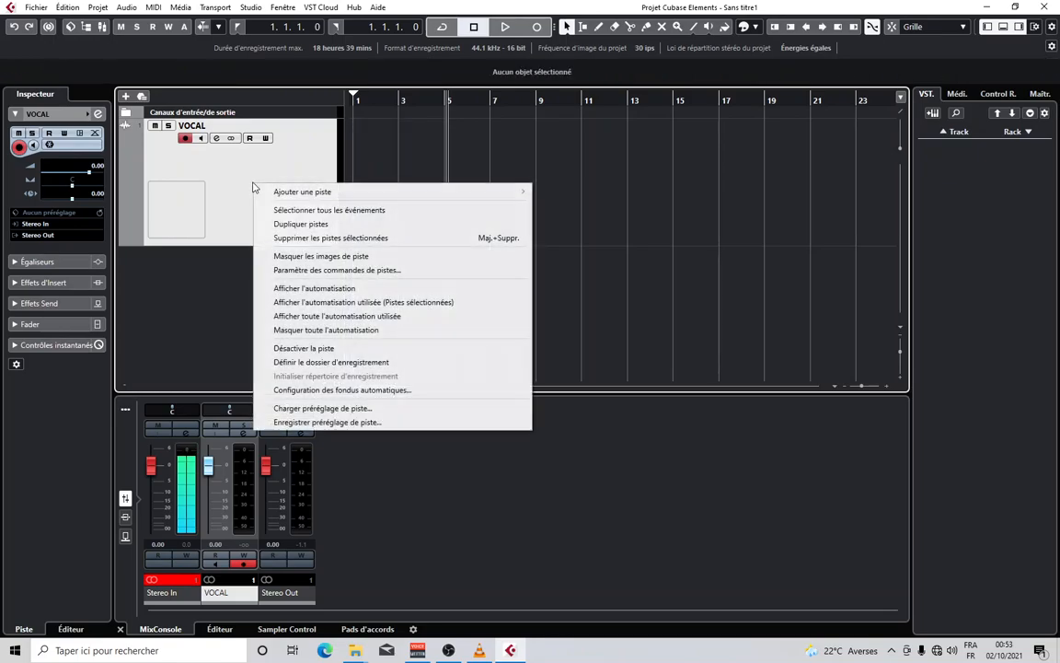
pyautogui.click(341, 237)
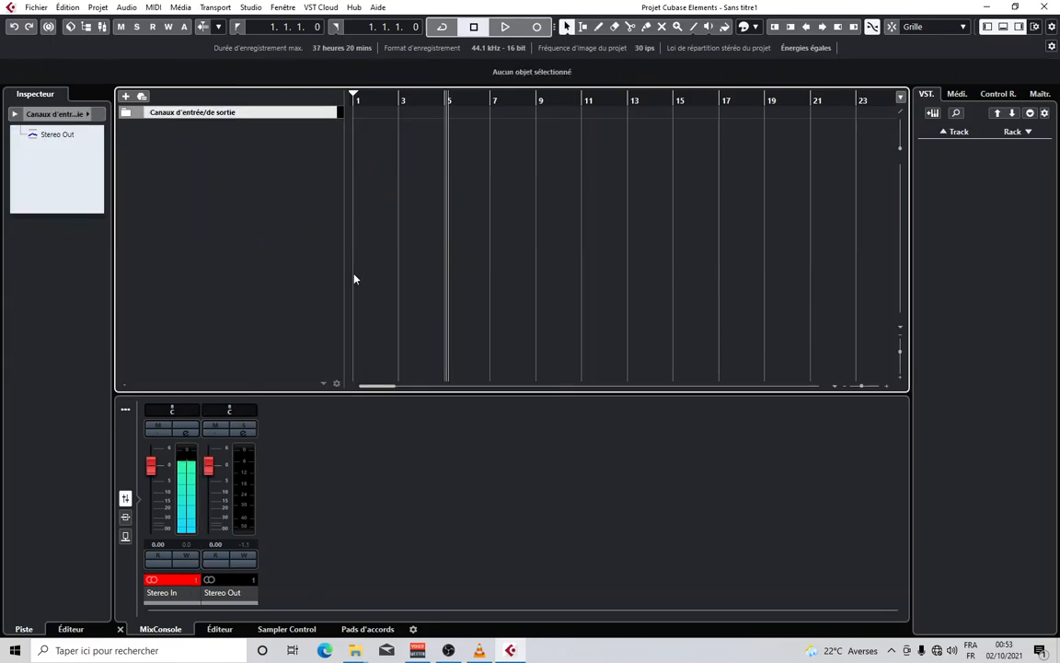
# Add an unnamed mono audio track with VM-VAIO 2 (Mono) as its input and Stereo Out as its output
pyautogui.rightClick(153, 136)
pyautogui.click(175, 140)
pyautogui.moveTo(587, 150); pyautogui.dragTo(517, 152)
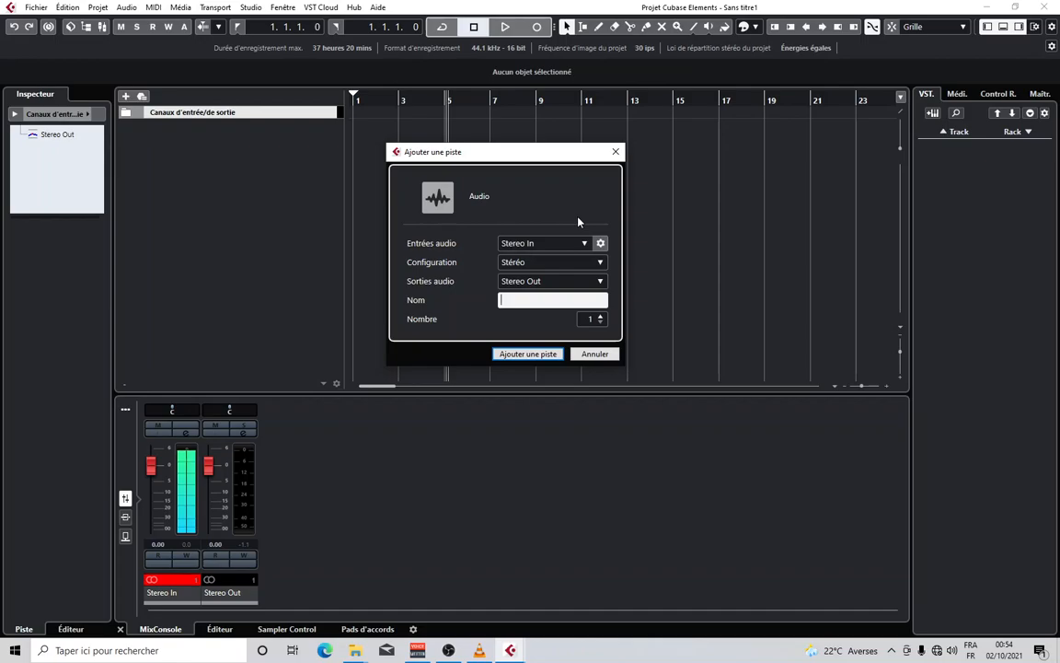
pyautogui.click(580, 244)
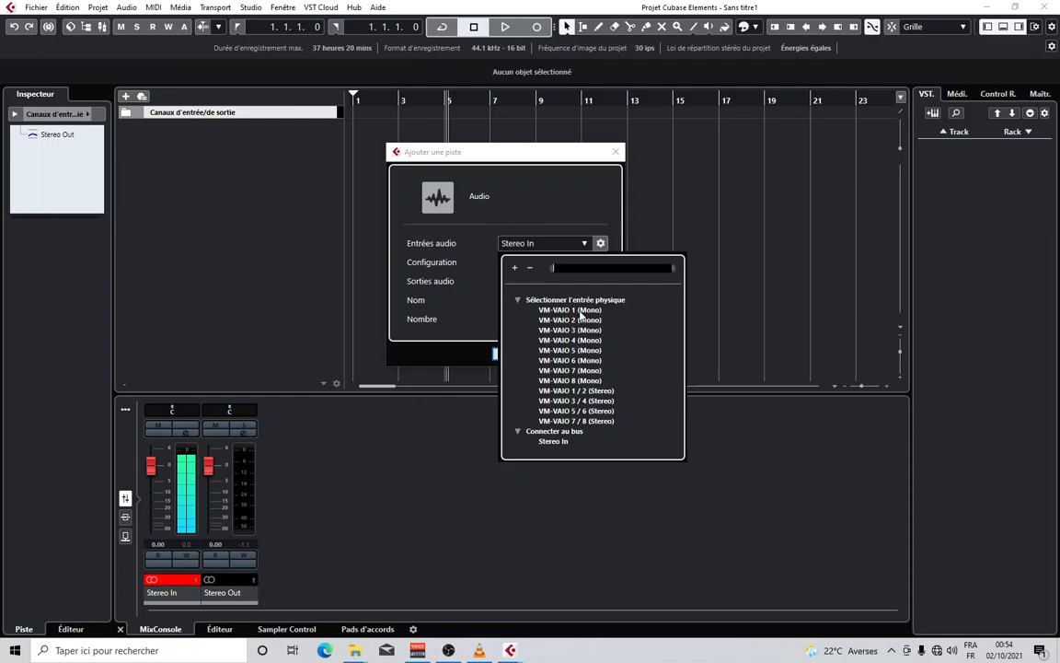
pyautogui.click(583, 321)
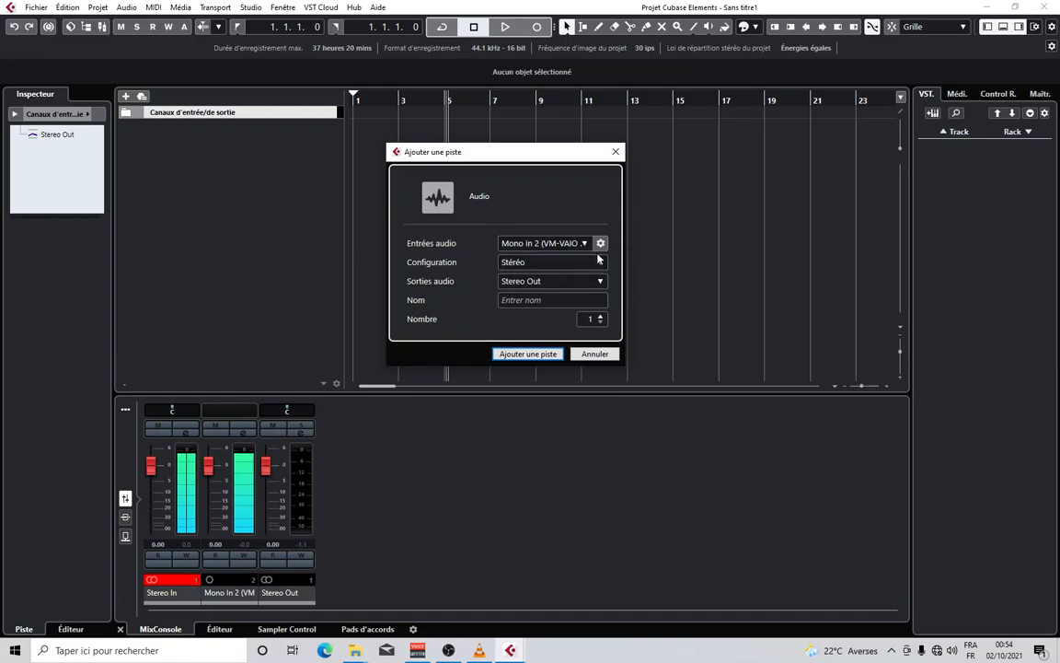
pyautogui.click(597, 263)
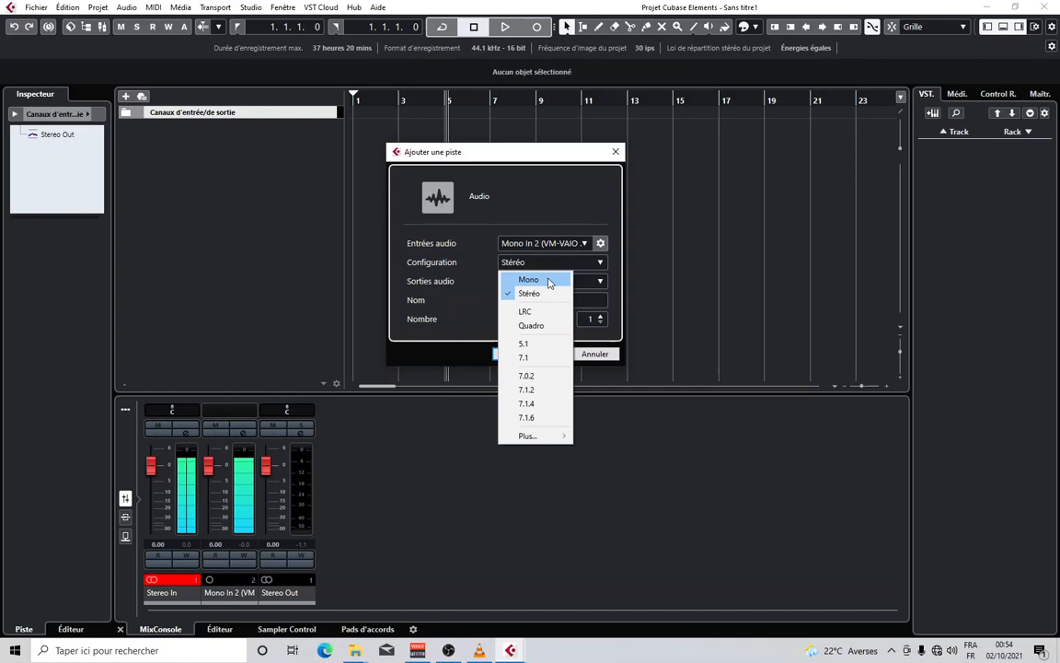
pyautogui.click(550, 280)
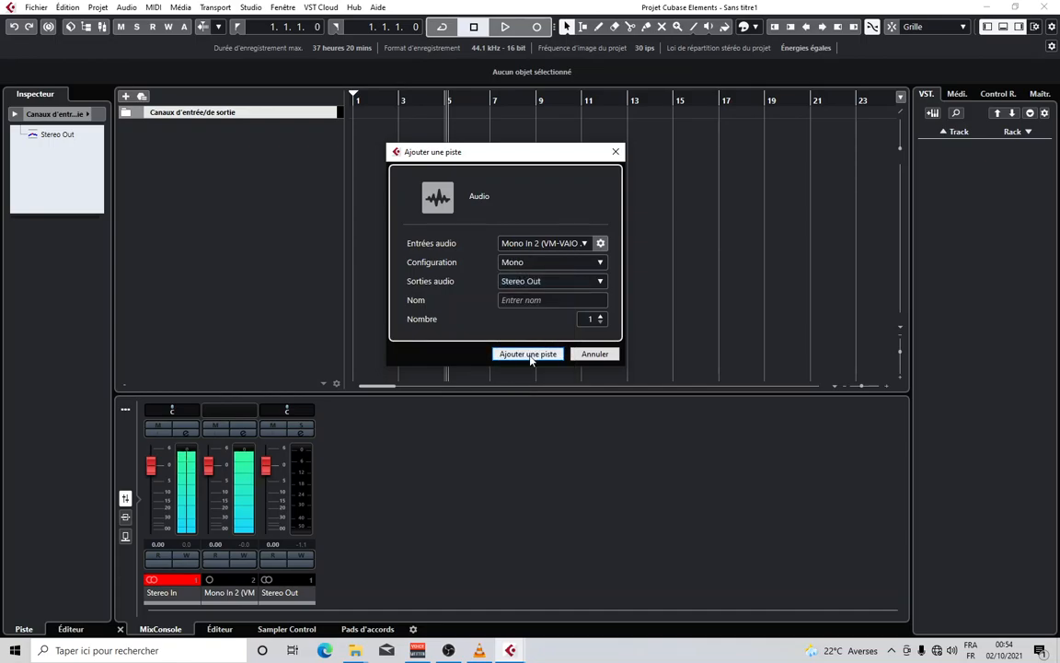
pyautogui.click(530, 355)
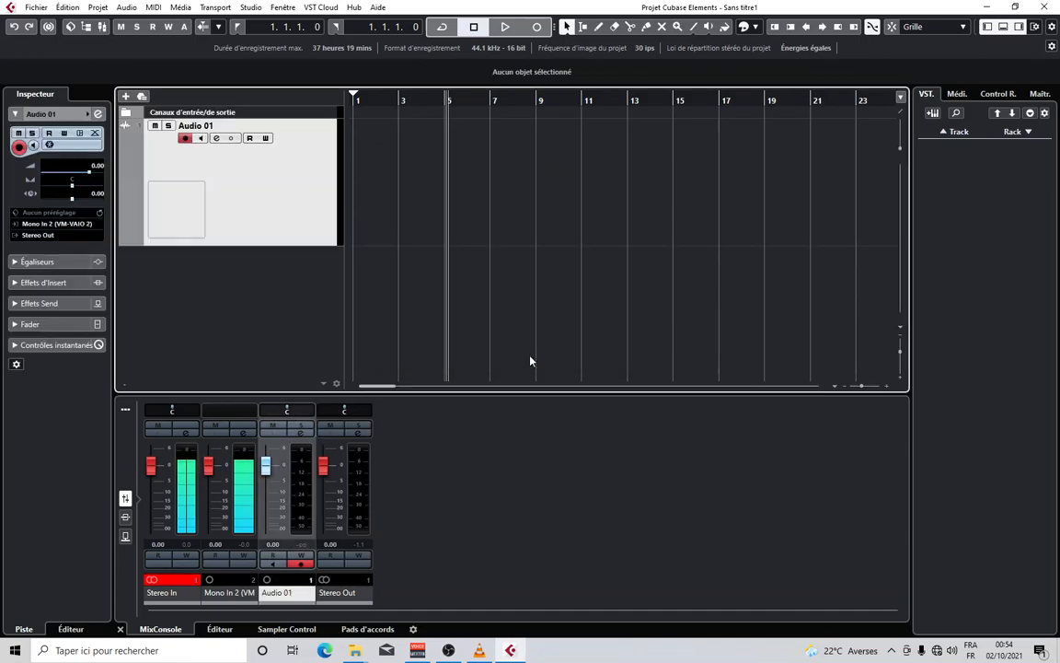
# Examine the device port assigned to the Mono In 2 (VM-VAIO 2) input bus in the audio connections
pyautogui.click(252, 9)
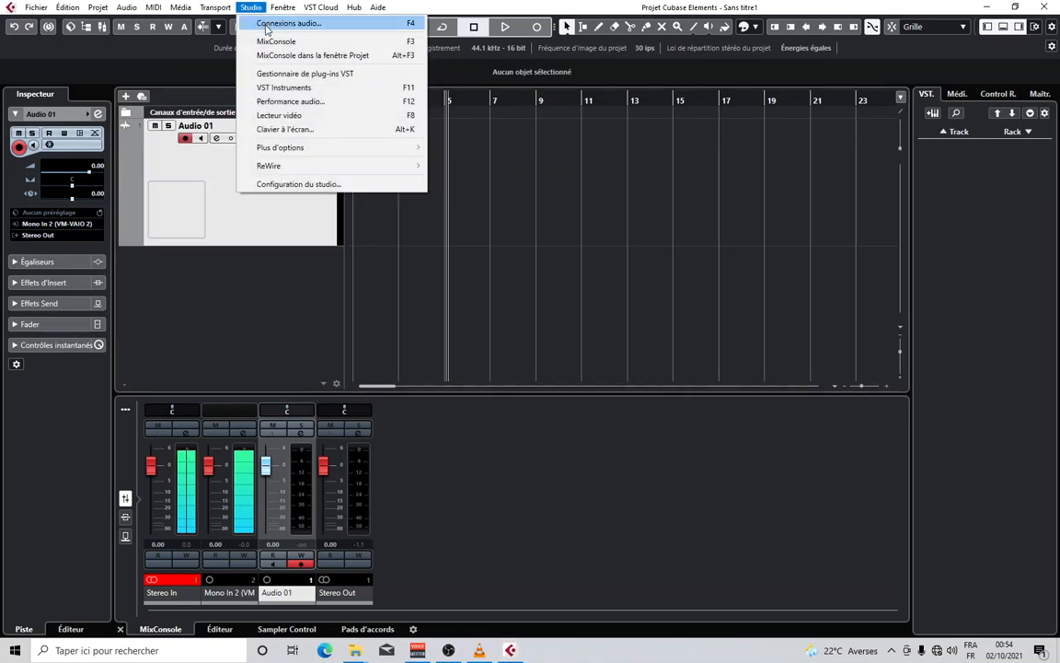
pyautogui.click(266, 30)
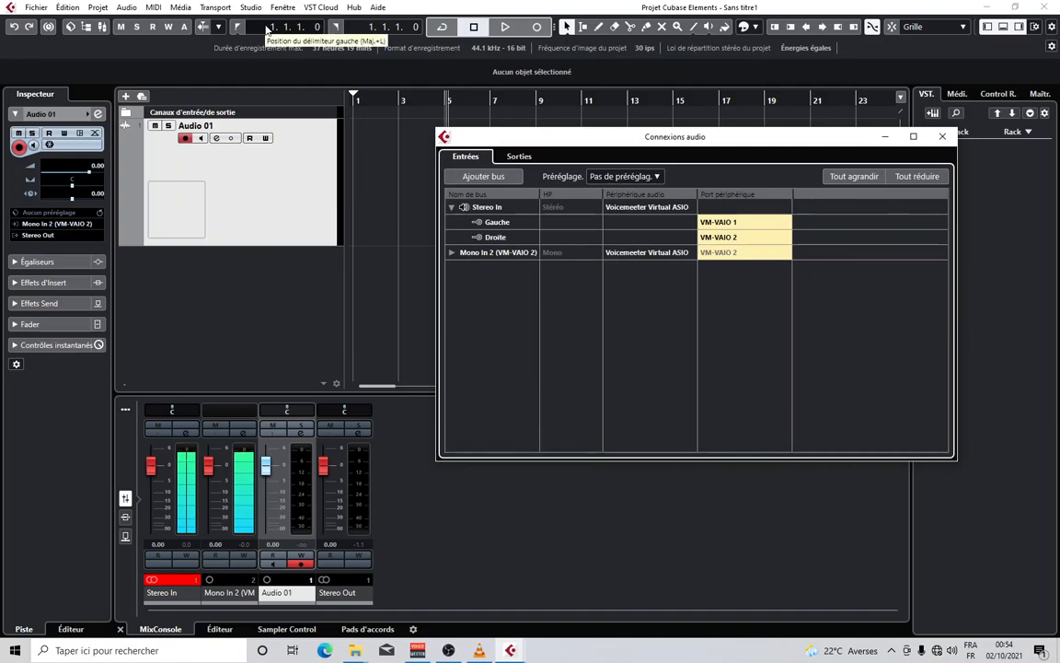
pyautogui.moveTo(600, 142); pyautogui.dragTo(638, 131)
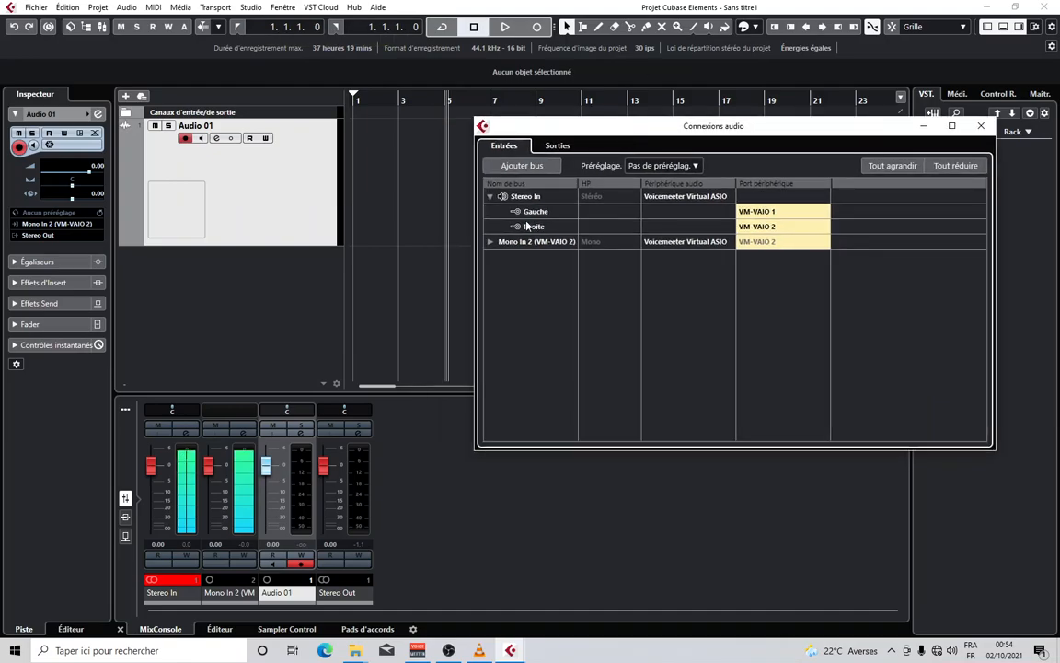
pyautogui.click(491, 243)
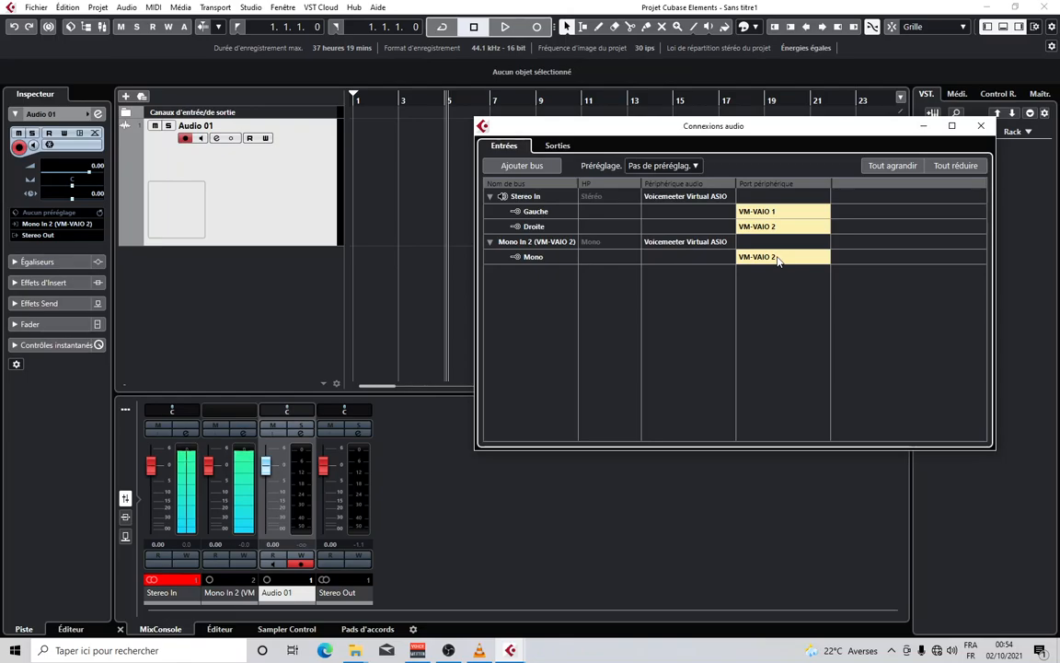
pyautogui.click(982, 127)
# Remove the Audio 01 track and delete the Mono In 2 (VM-VAIO 2) input bus from the audio connections
pyautogui.rightClick(271, 175)
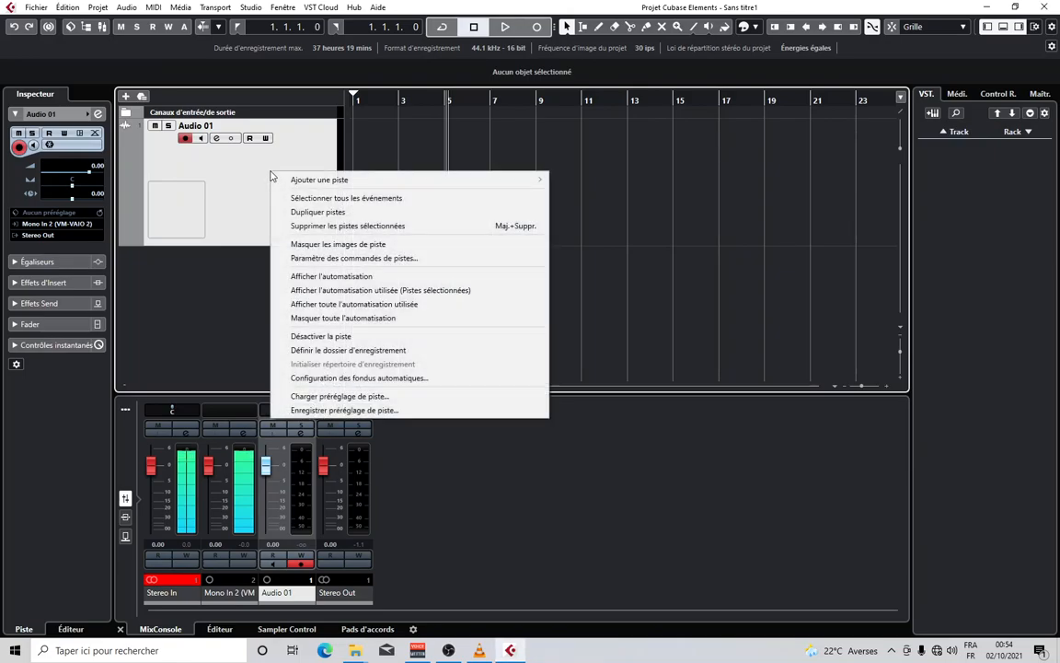
pyautogui.click(307, 227)
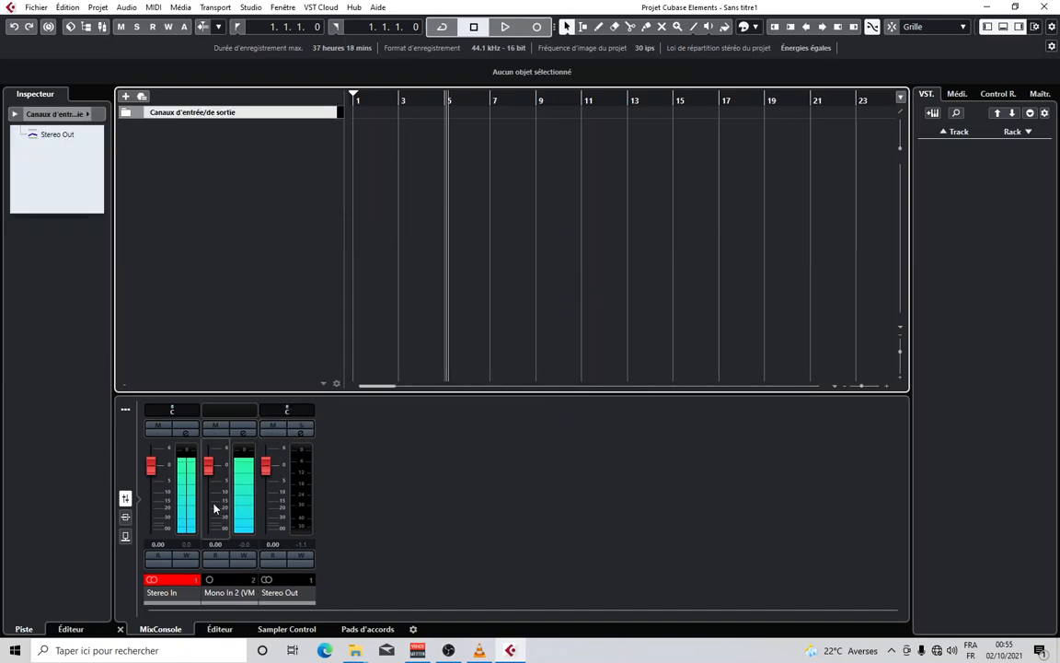
pyautogui.click(247, 498)
pyautogui.rightClick(247, 498)
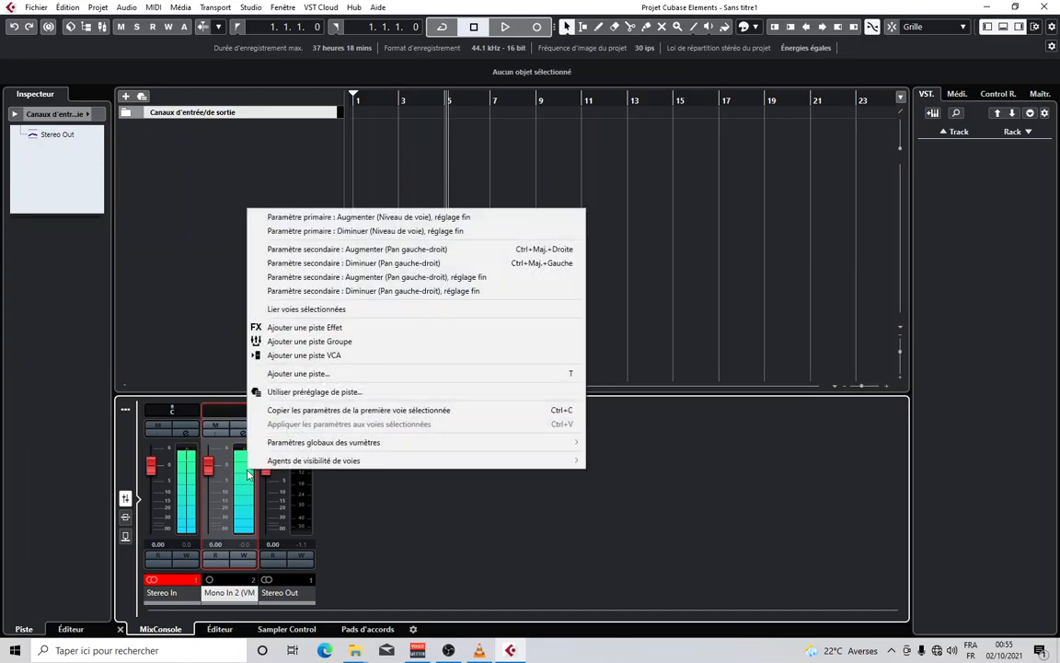
pyautogui.click(251, 7)
pyautogui.click(276, 21)
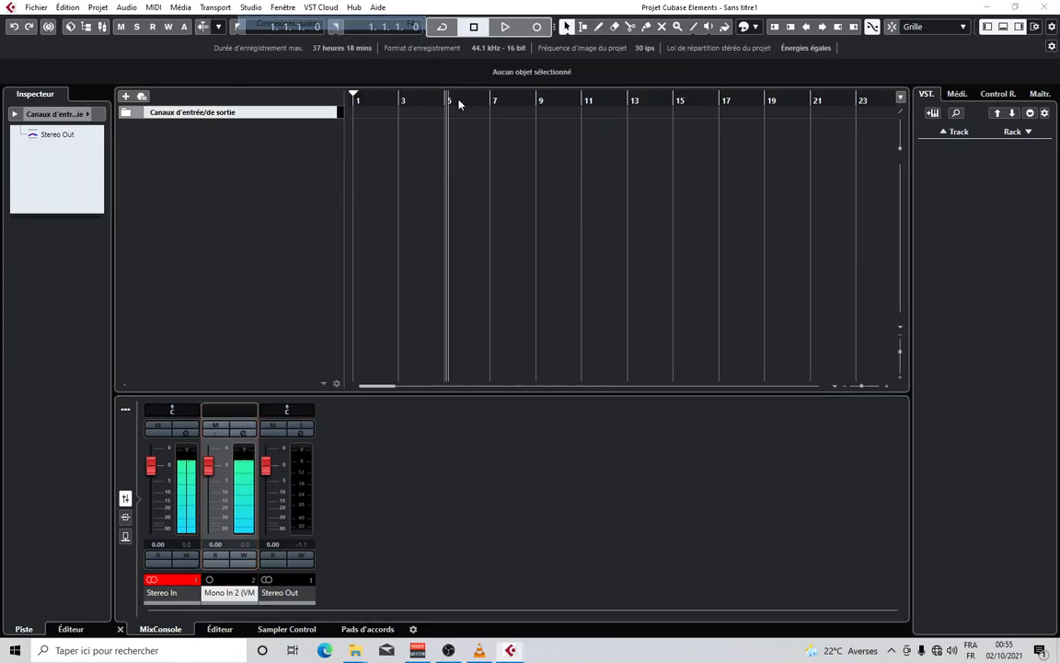
pyautogui.click(781, 260)
pyautogui.click(502, 249)
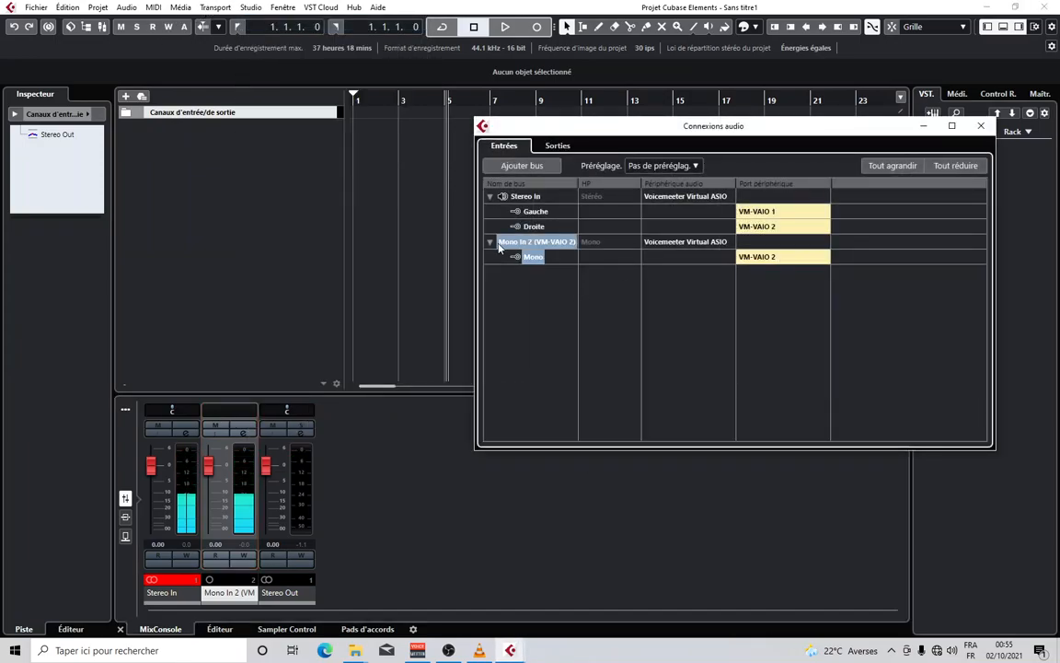
pyautogui.click(490, 243)
pyautogui.rightClick(539, 244)
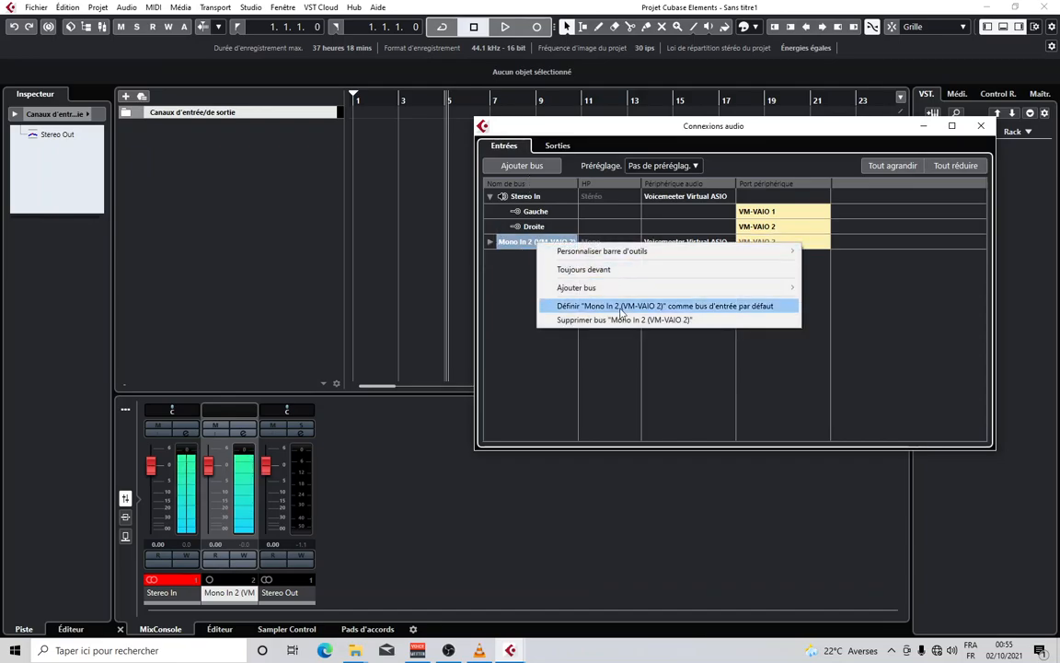
pyautogui.click(603, 320)
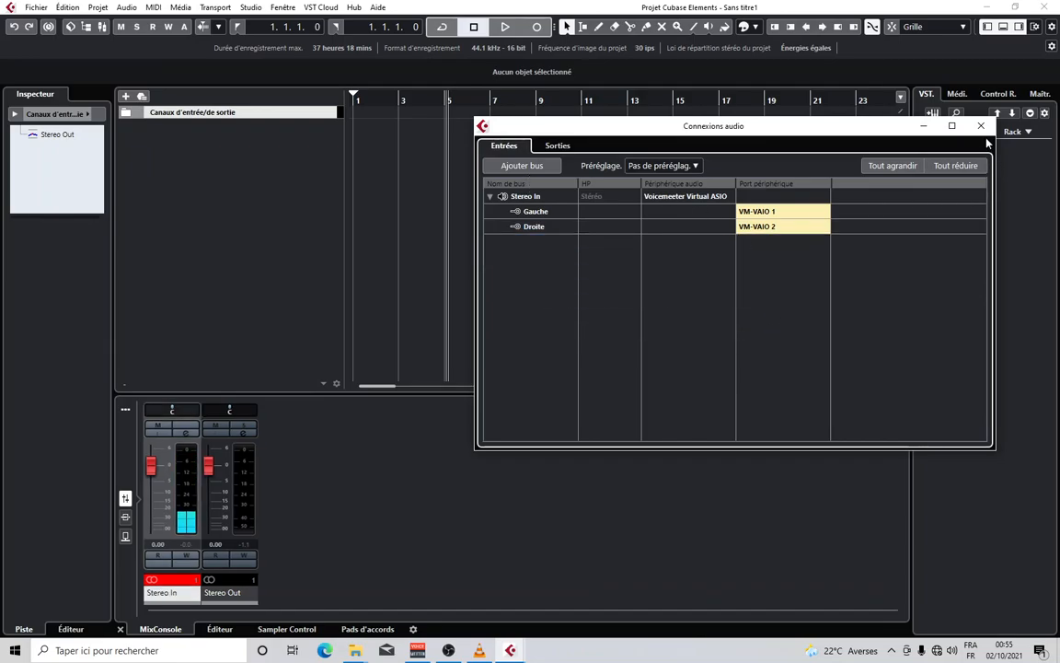
pyautogui.click(981, 126)
# Add a mono audio track named VOCAL with VM-VAIO 1 (Mono) as its input and Stereo Out as its output
pyautogui.click(193, 145)
pyautogui.rightClick(159, 120)
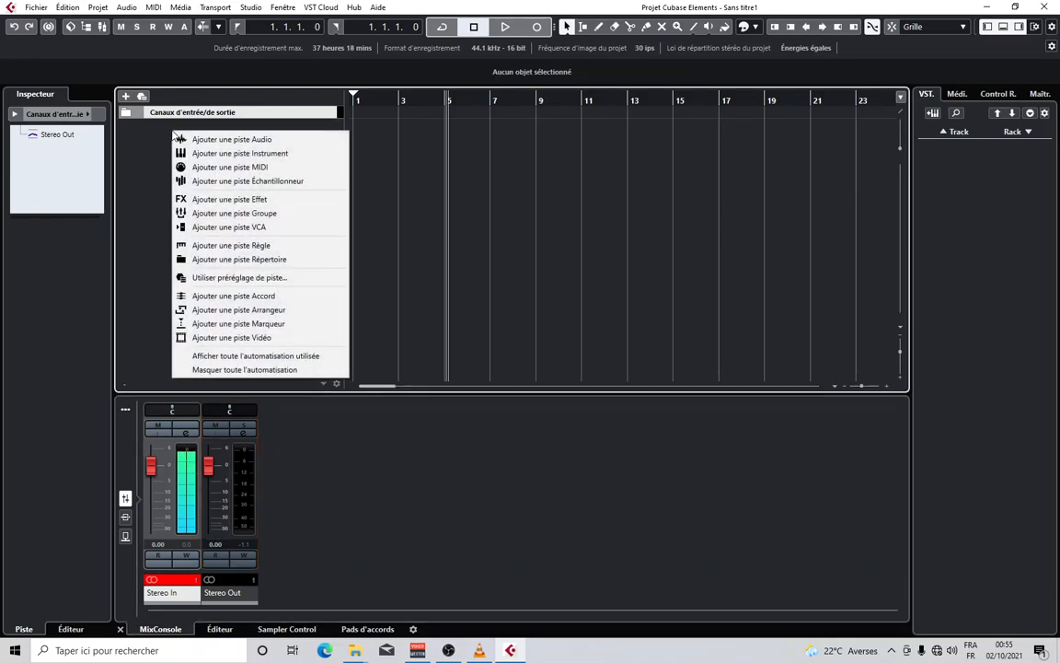
pyautogui.click(233, 139)
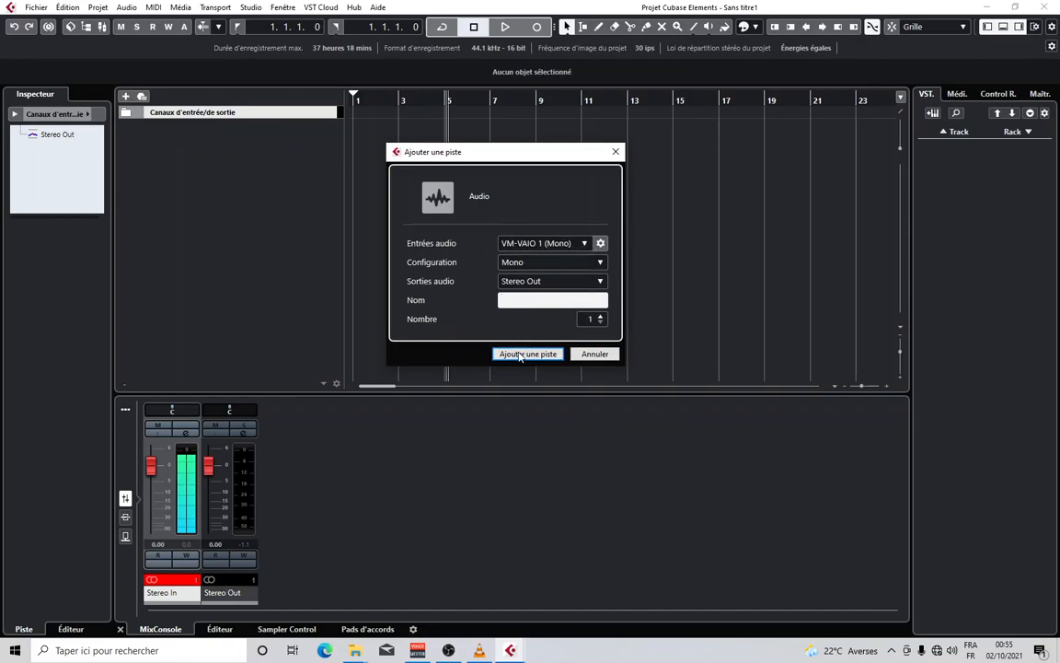
pyautogui.write('VOCAL')
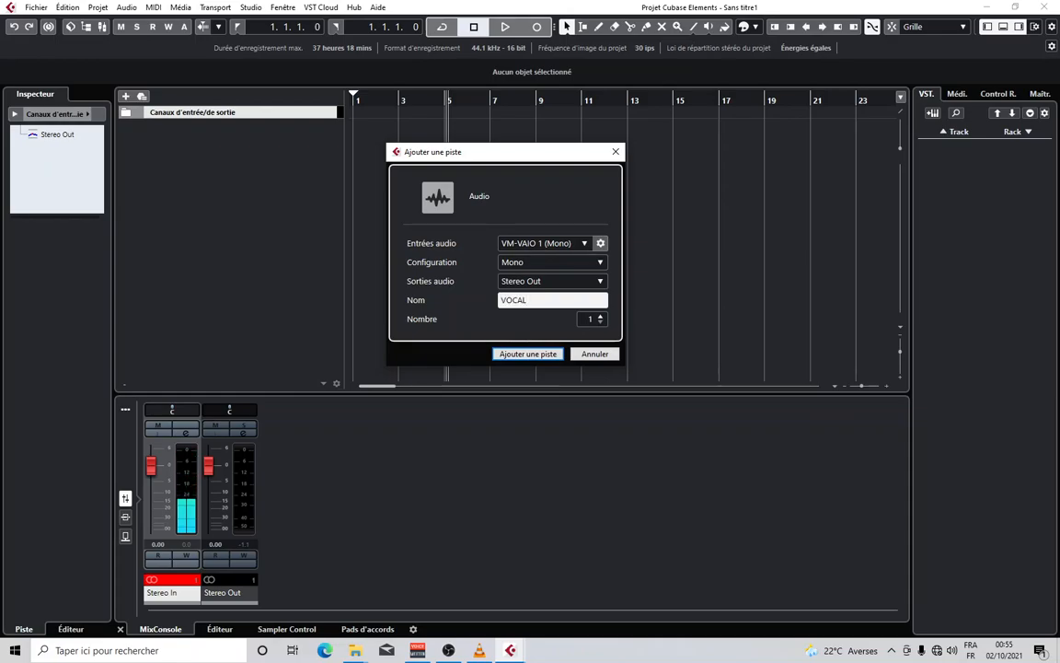
pyautogui.press('Return')
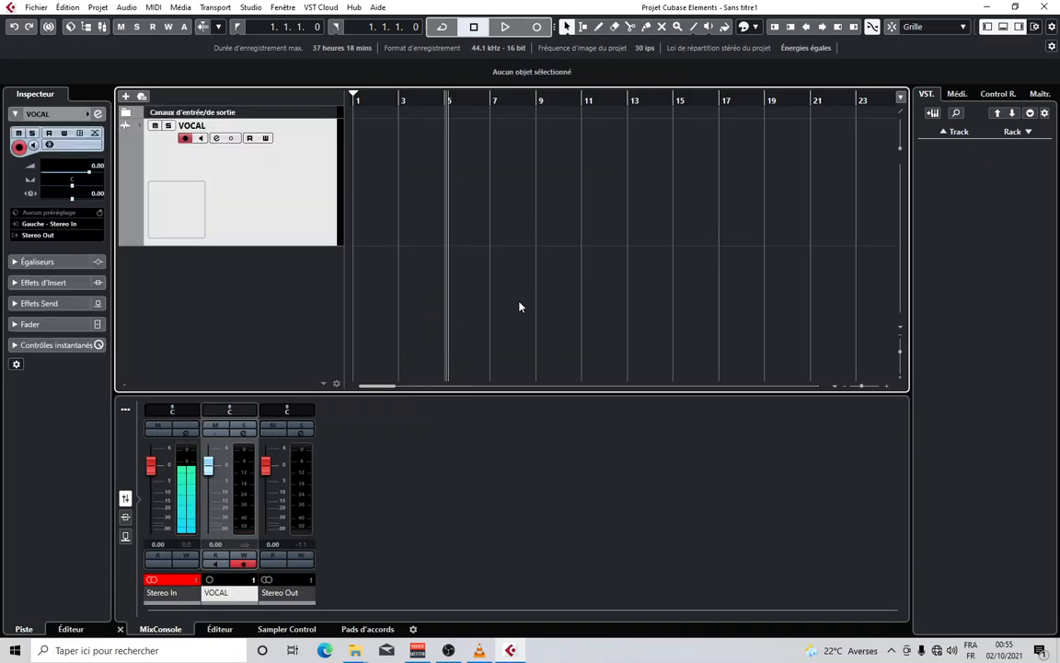
# Add one mono input bus named MICRO in the audio connections
pyautogui.click(250, 8)
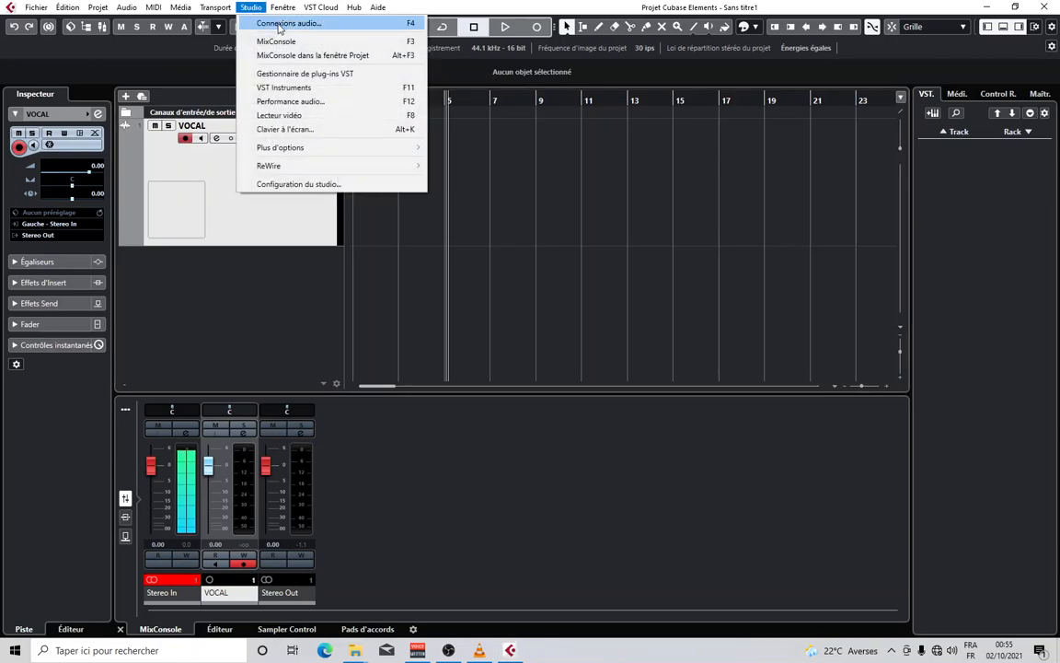
pyautogui.click(281, 24)
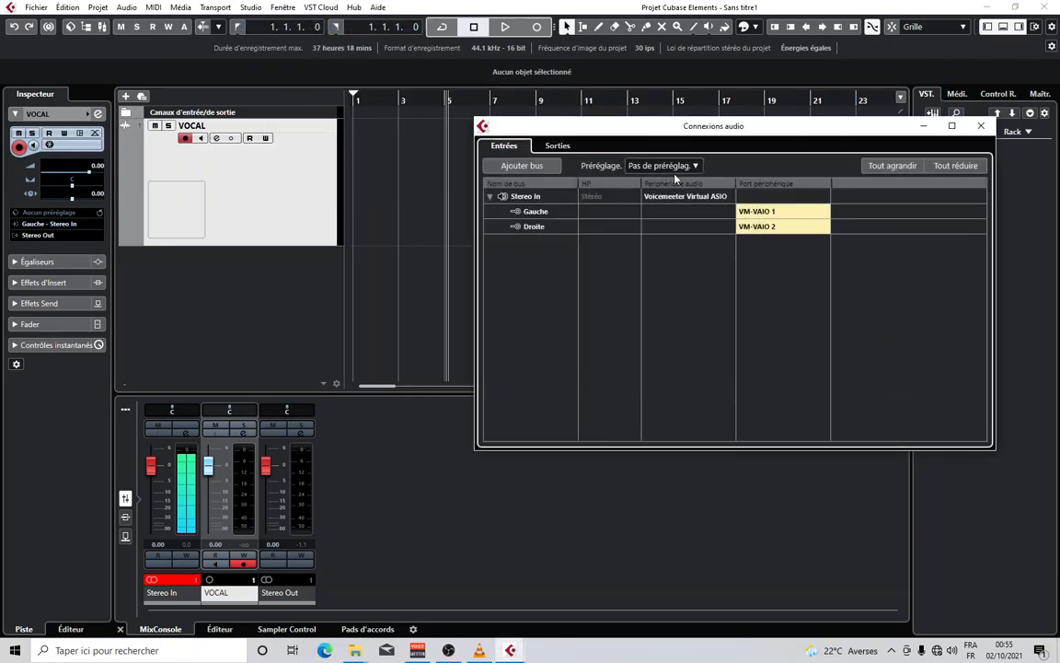
pyautogui.click(522, 166)
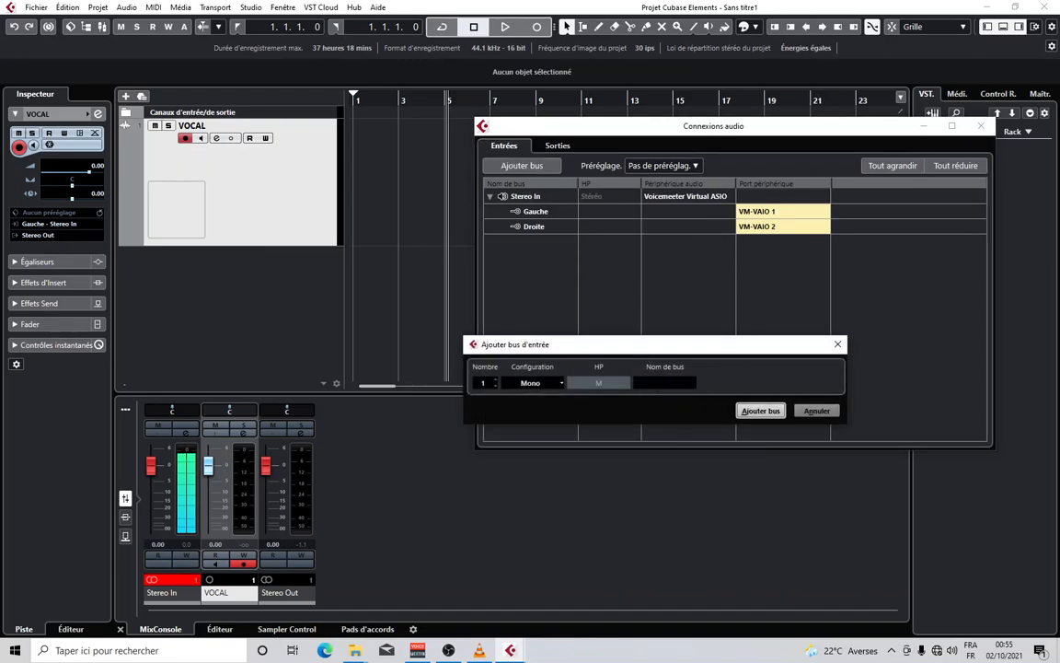
pyautogui.write('MICRO')
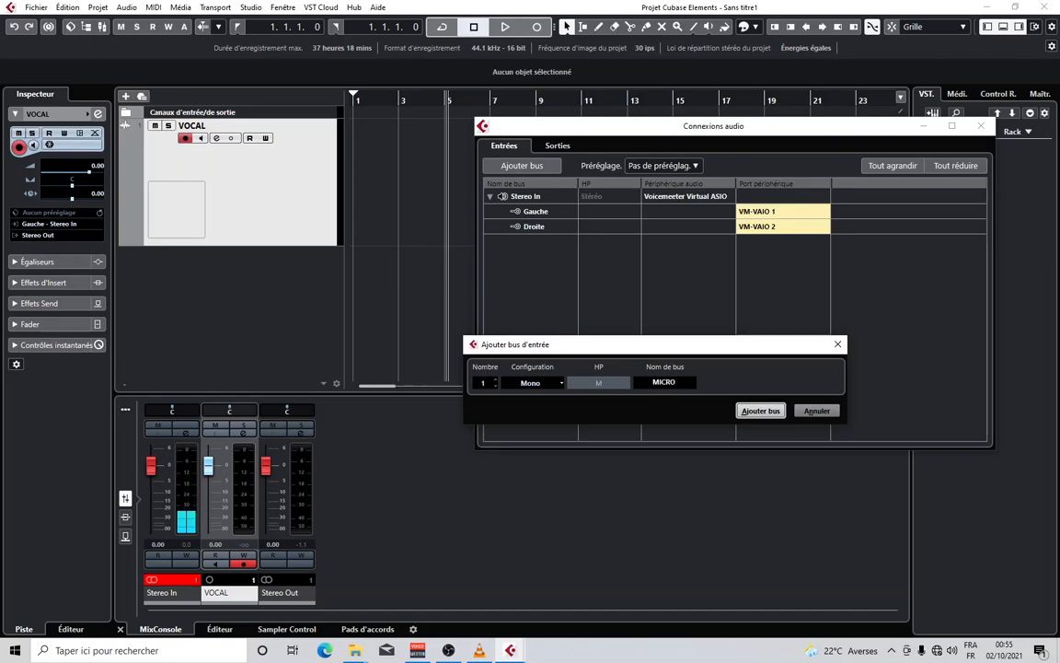
pyautogui.click(765, 417)
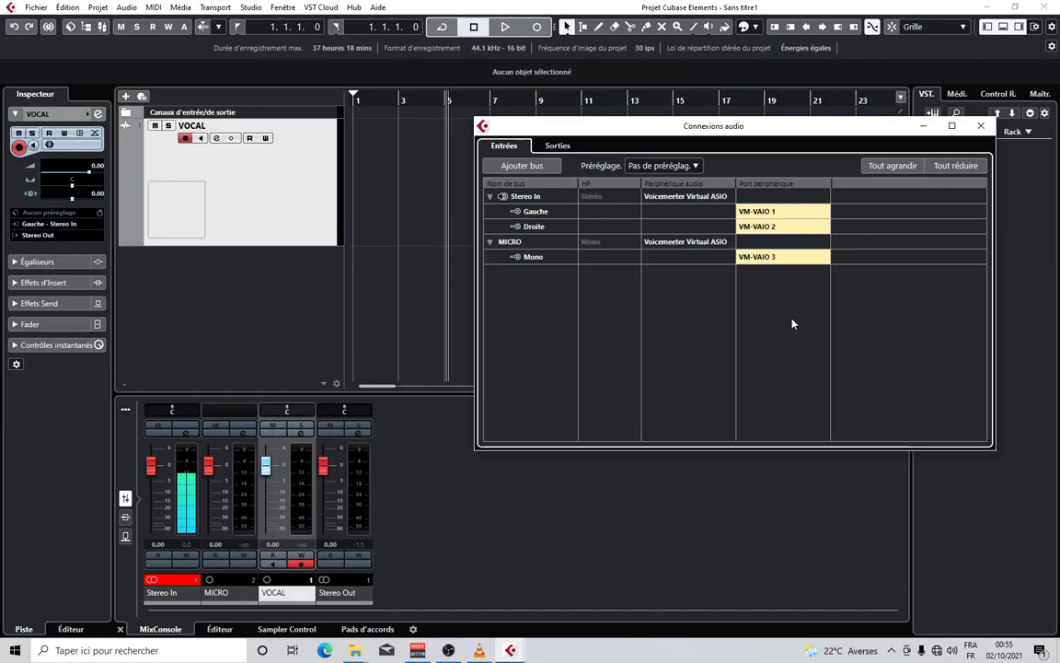
# Assign device port VM-VAIO 2 to the MICRO input bus and close the audio connections
pyautogui.click(770, 262)
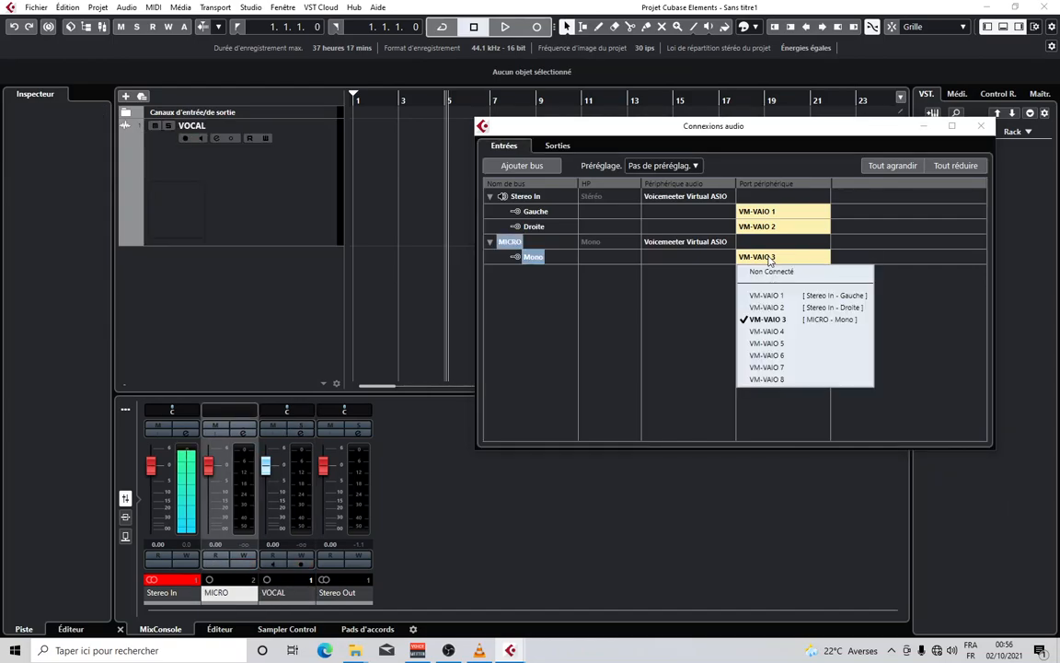
pyautogui.click(762, 308)
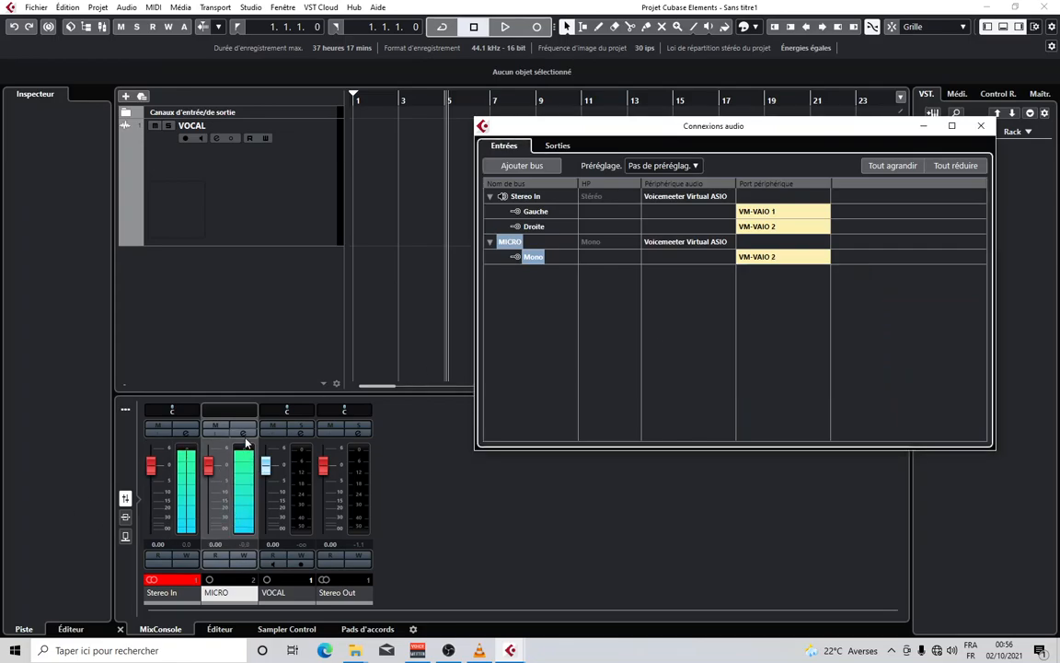
pyautogui.click(981, 125)
# Lower the Stereo In fader to -∞, then try a lower MICRO fader level and reset it to 0.00
pyautogui.click(178, 453)
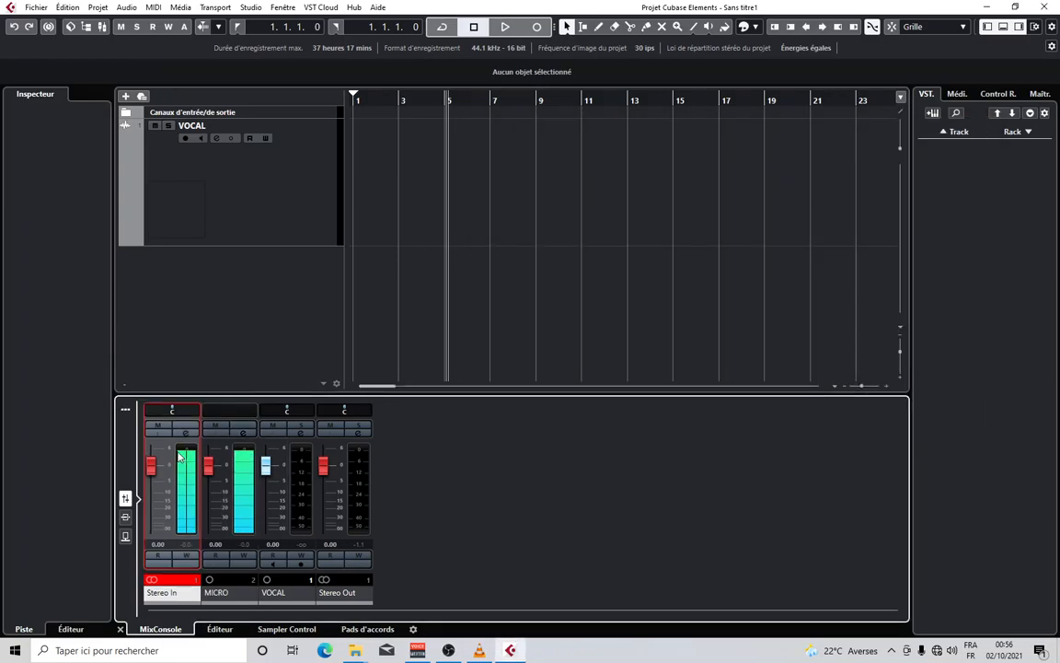
pyautogui.moveTo(151, 465); pyautogui.dragTo(154, 581)
pyautogui.moveTo(209, 465); pyautogui.dragTo(213, 492)
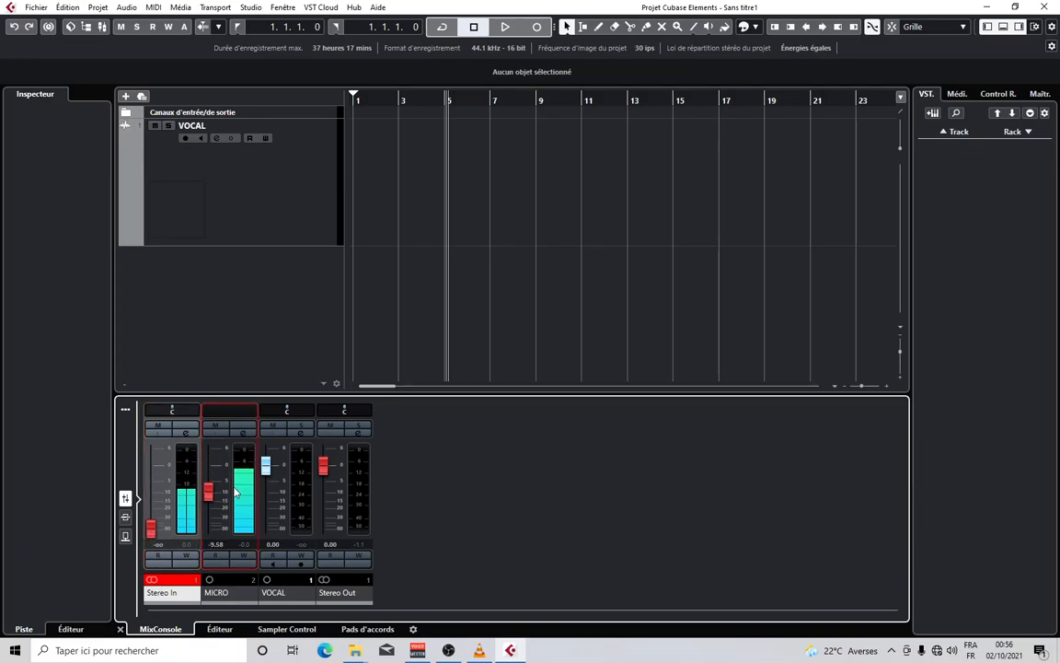
pyautogui.keyDown('ctrl'); pyautogui.click(213, 493); pyautogui.keyUp('ctrl')
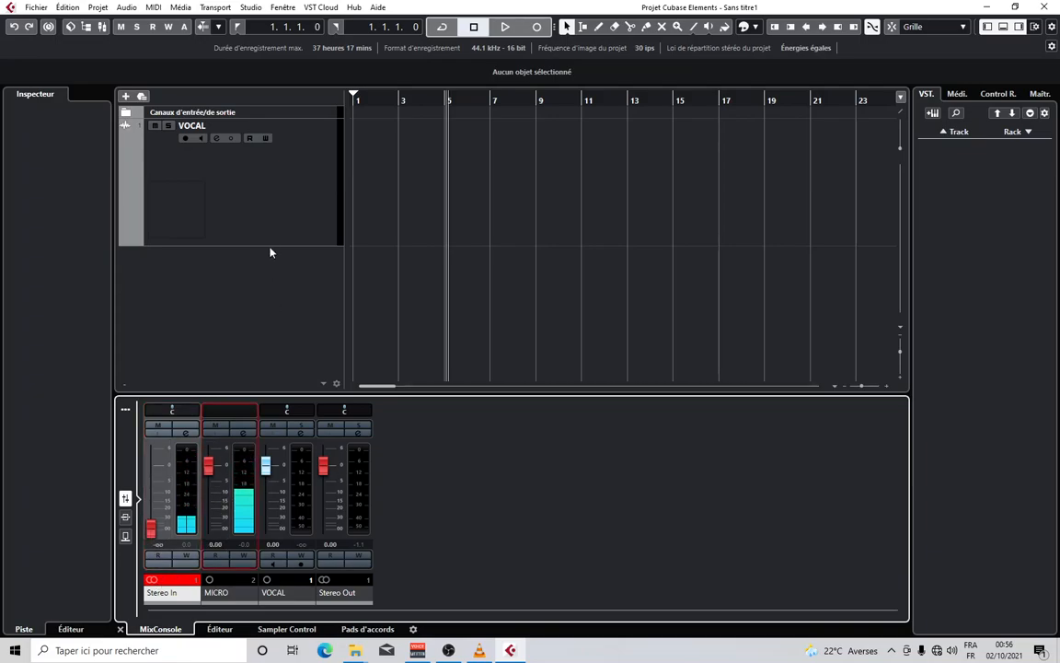
# Set the VOCAL track's input routing to the MICRO bus
pyautogui.click(262, 205)
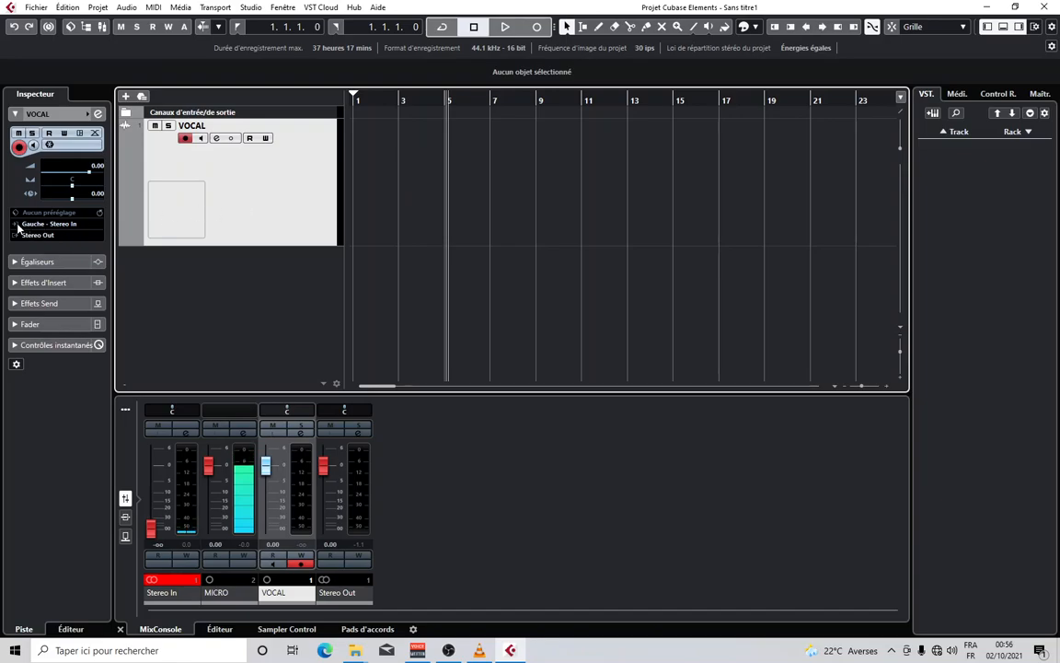
pyautogui.click(25, 229)
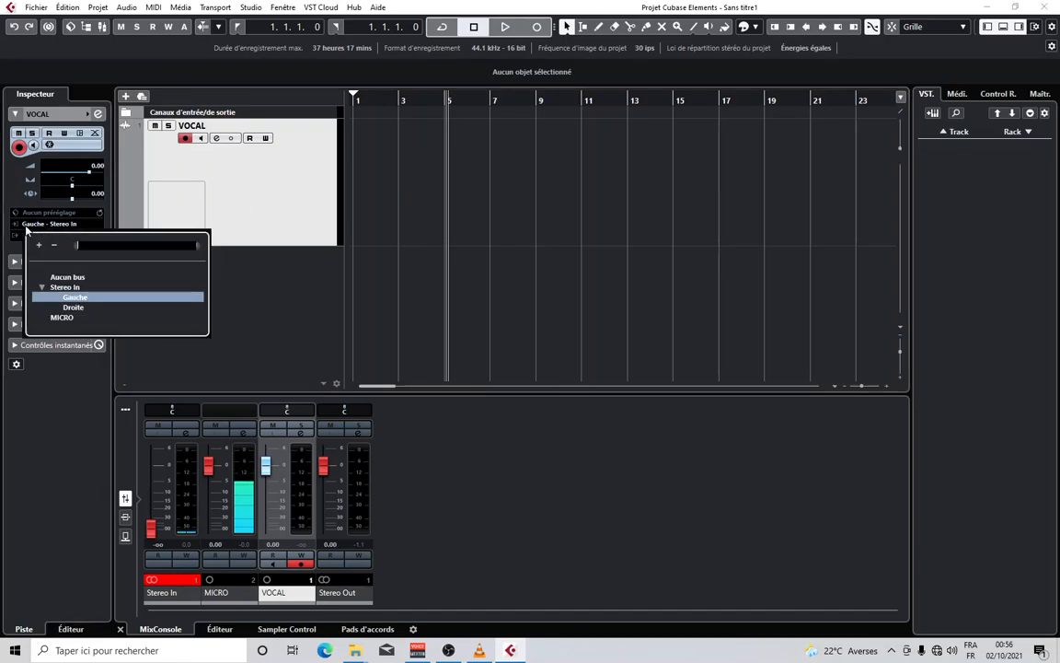
pyautogui.click(66, 320)
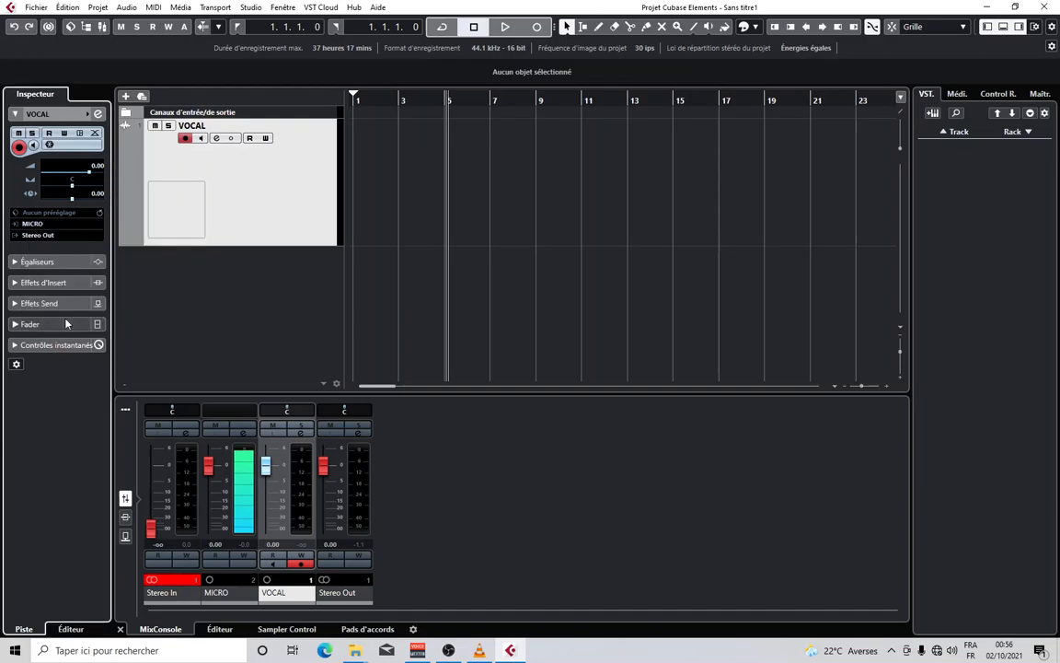
pyautogui.click(28, 224)
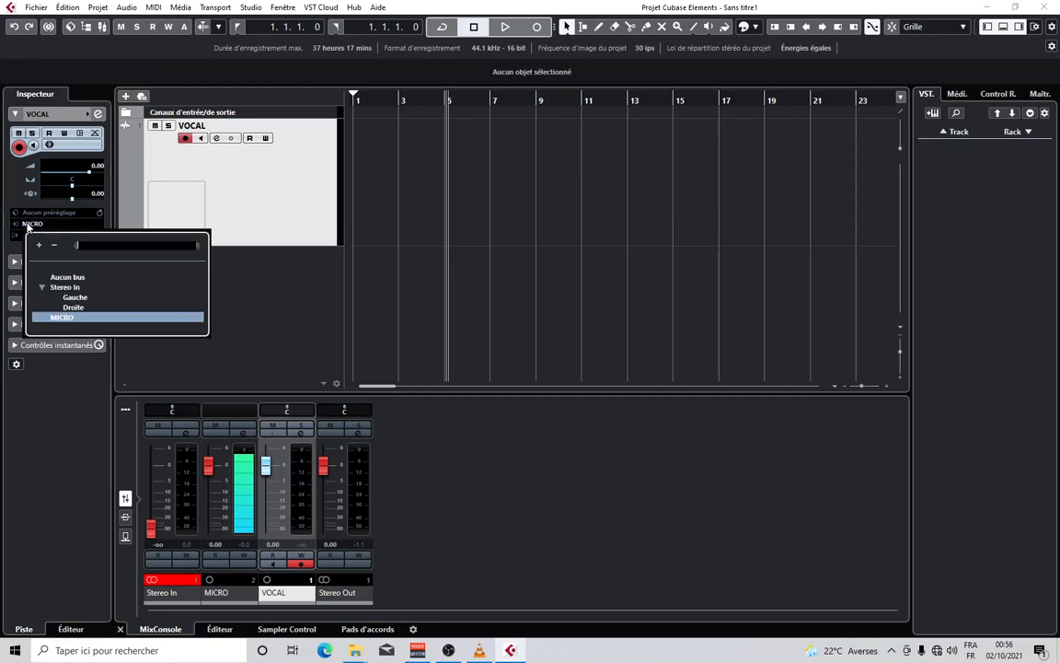
pyautogui.click(62, 319)
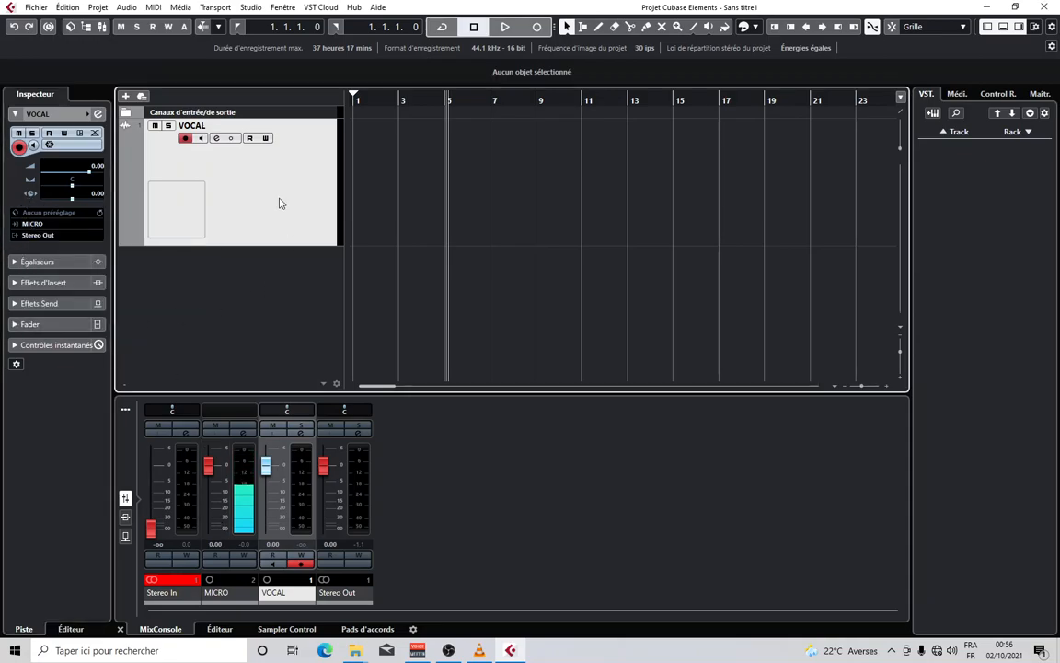
# Record a short take on the VOCAL track from the start of the project
pyautogui.click(358, 100)
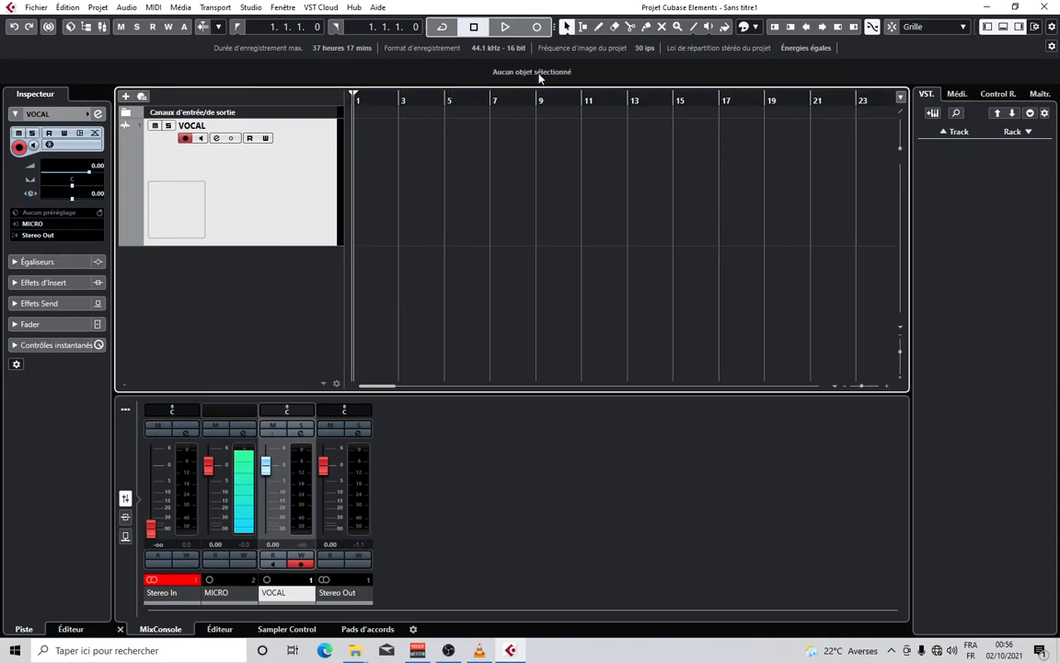
pyautogui.click(538, 26)
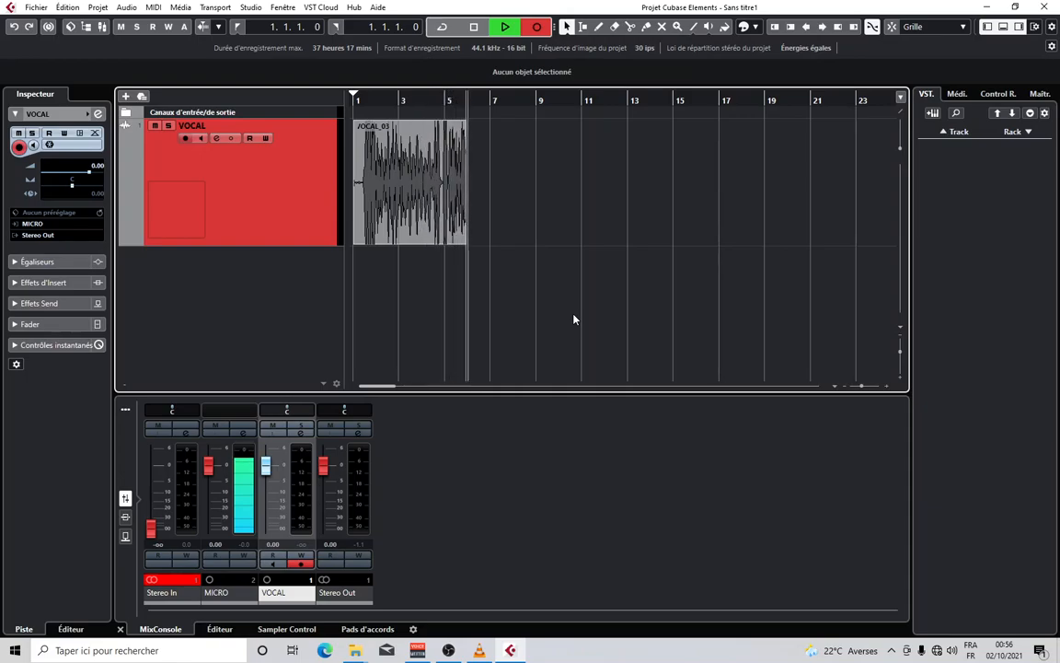
pyautogui.press('space')
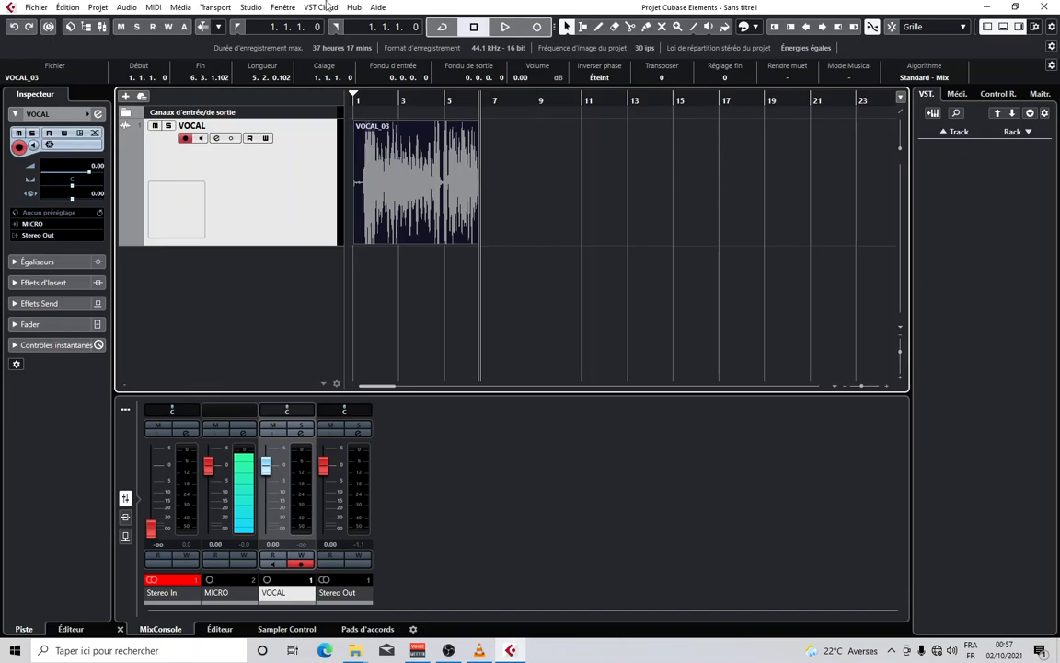
# Show the floating Transport palette and move it fully into view over the mixer
pyautogui.click(253, 9)
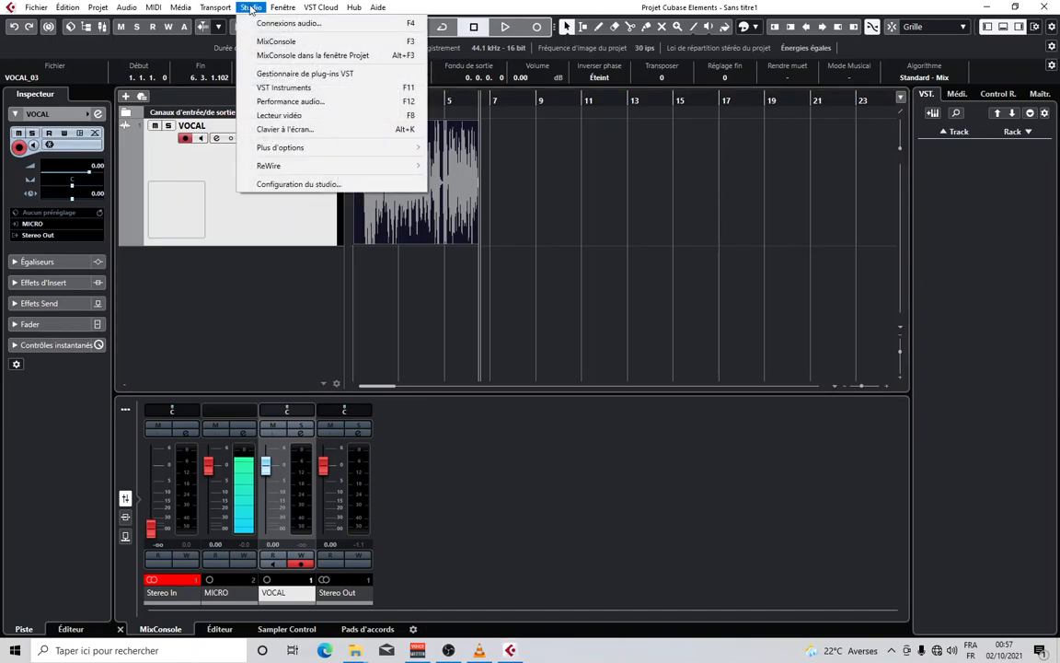
pyautogui.moveTo(214, 7)
pyautogui.click(233, 25)
pyautogui.click(219, 9)
pyautogui.click(233, 24)
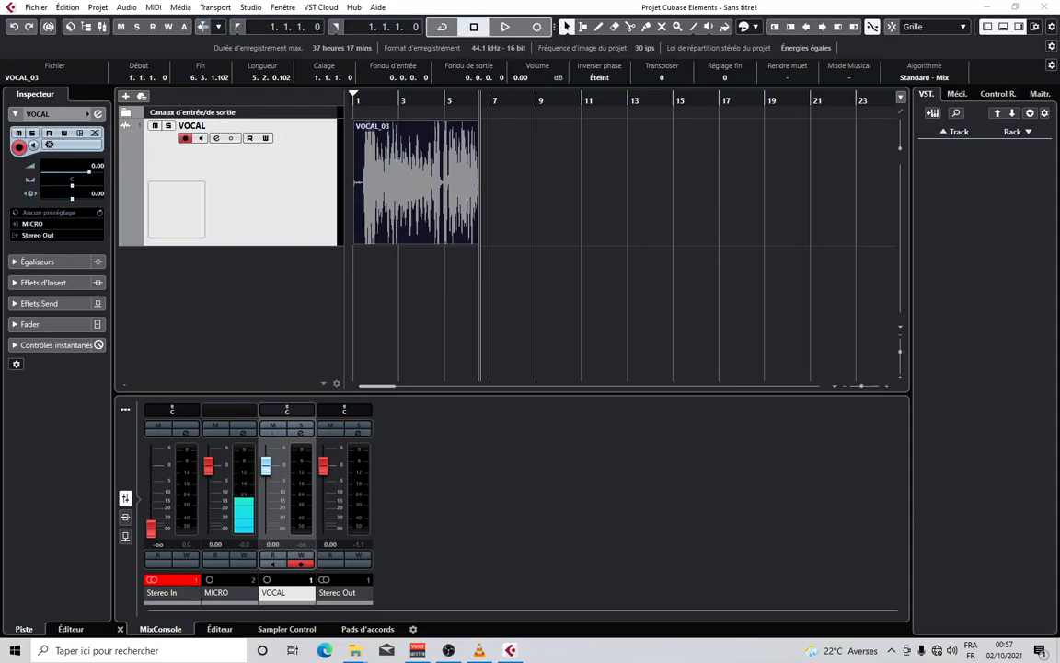
pyautogui.moveTo(1059, 595); pyautogui.dragTo(827, 448)
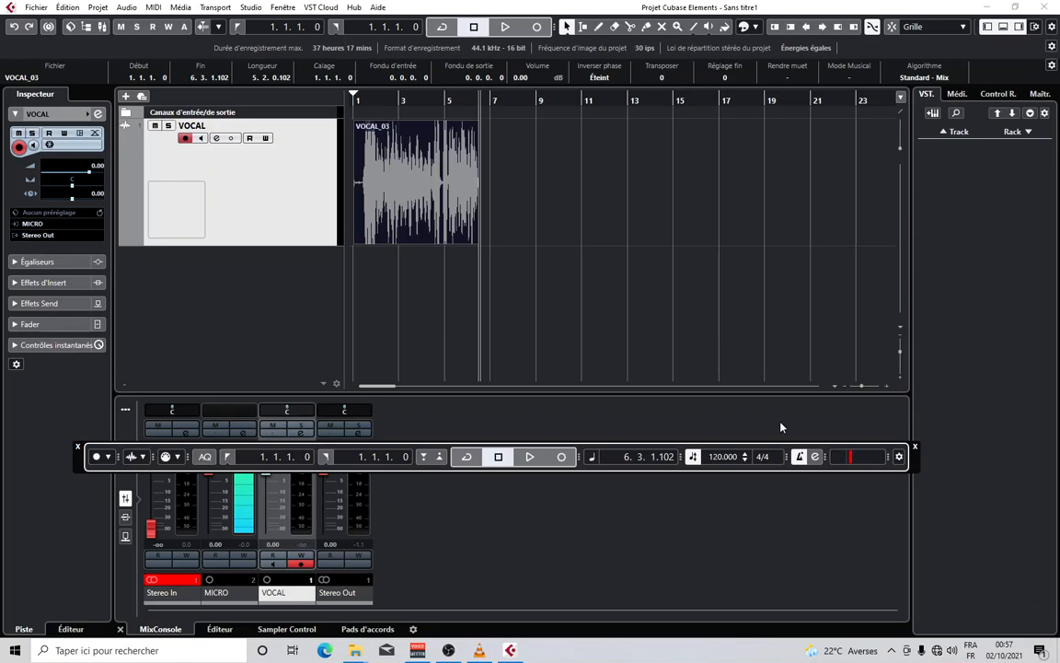
# Review the click and precount options in the metronome configuration and accept them
pyautogui.click(215, 7)
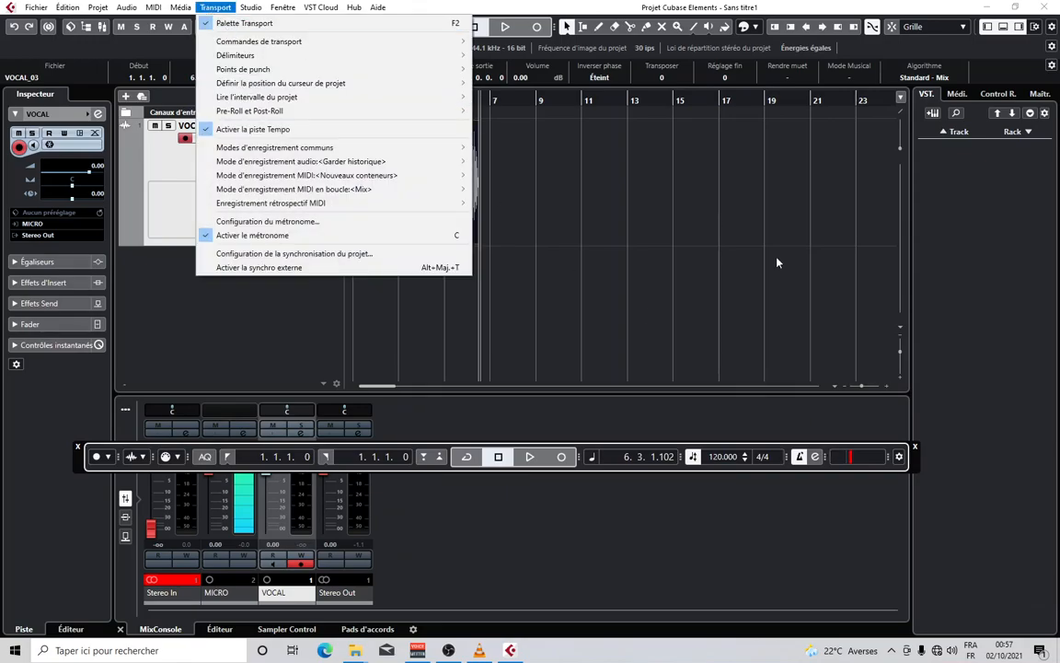
pyautogui.click(817, 458)
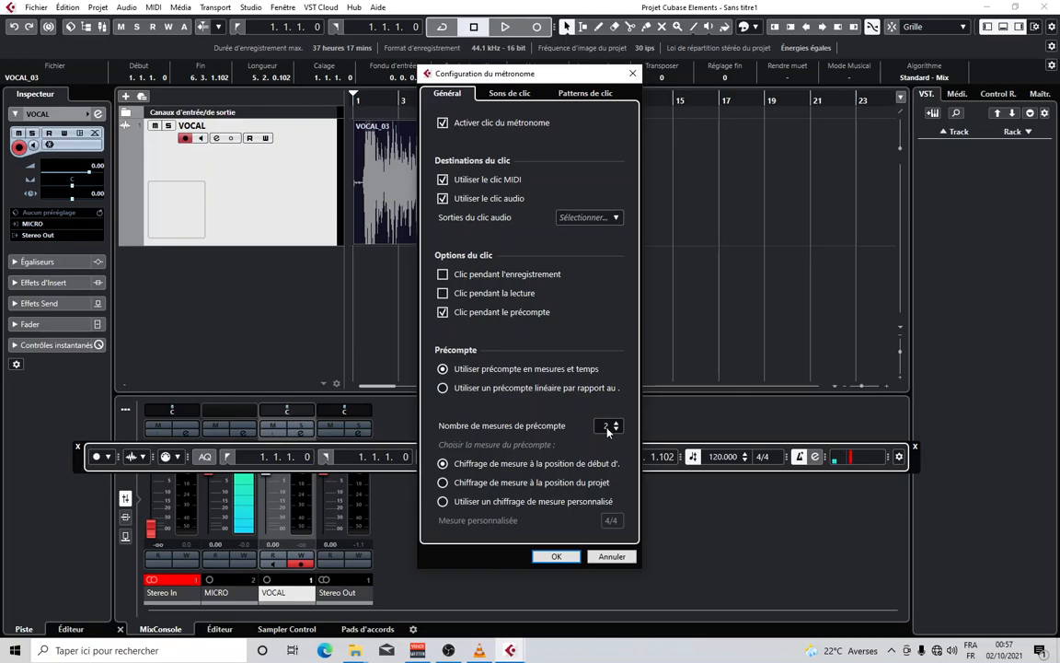
pyautogui.click(556, 557)
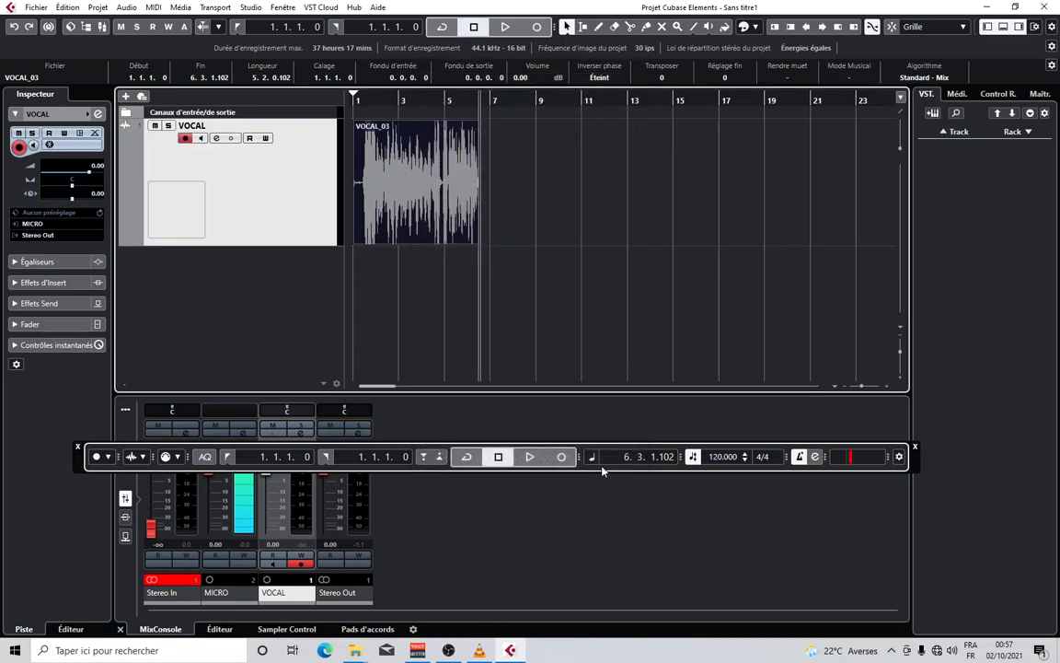